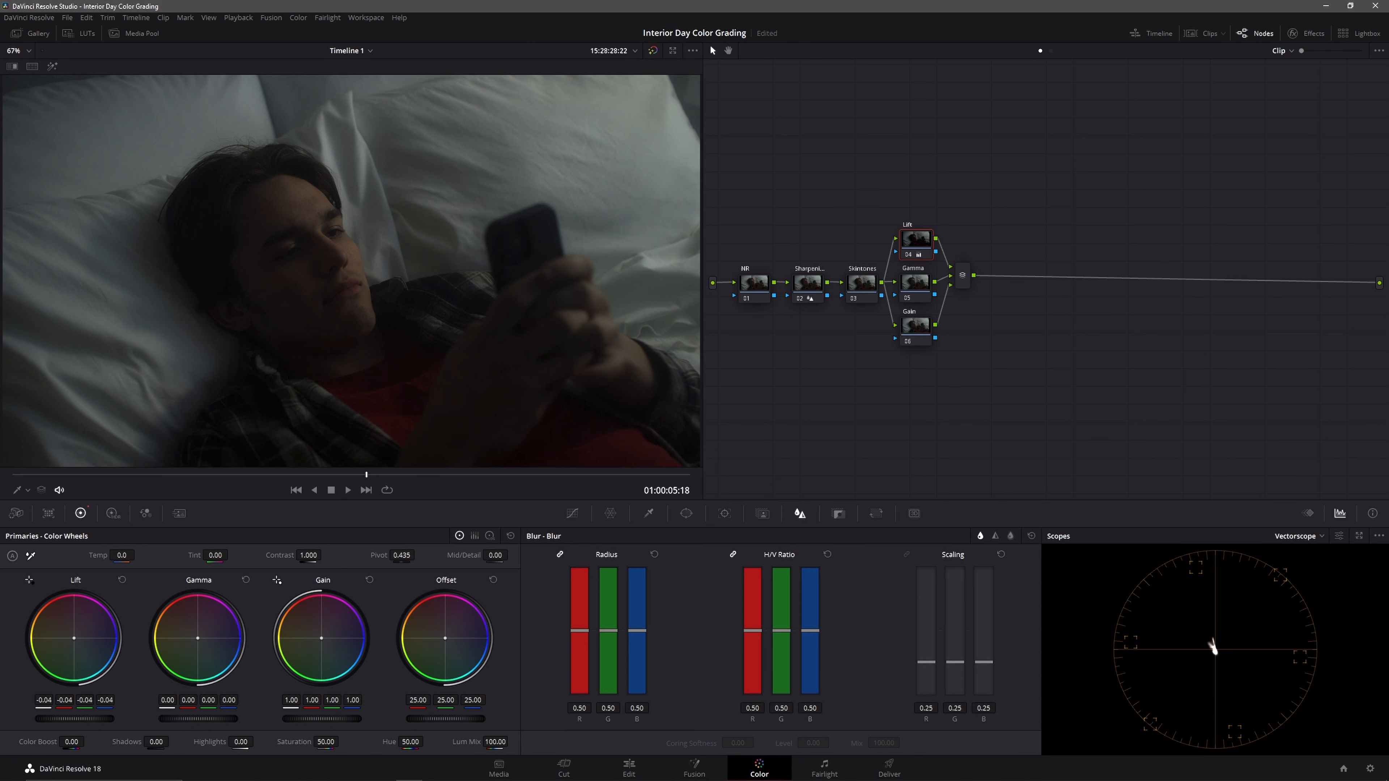
# Step: Try a colour shift on the Lift wheel of the Lift node and reset the wheel
pyautogui.moveTo(74, 638); pyautogui.dragTo(76, 635)
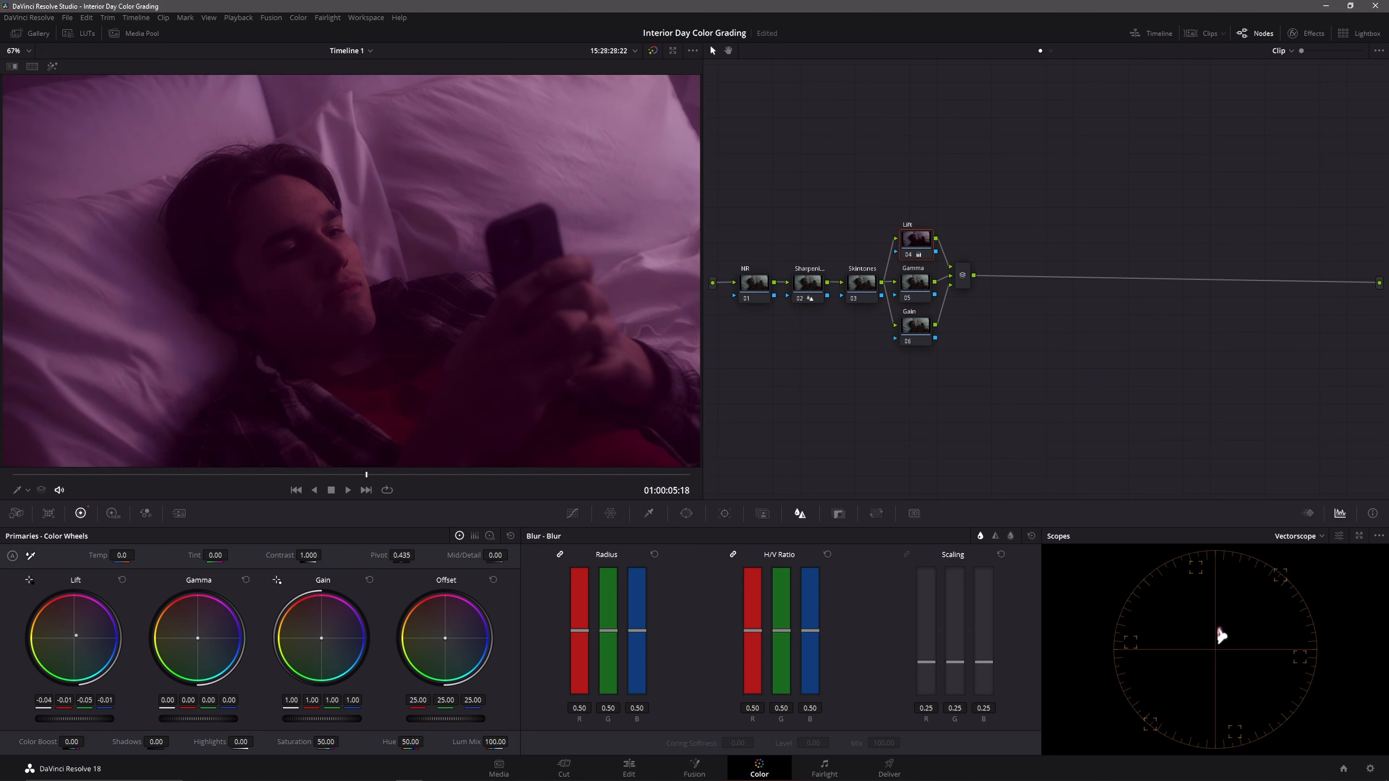
pyautogui.click(122, 579)
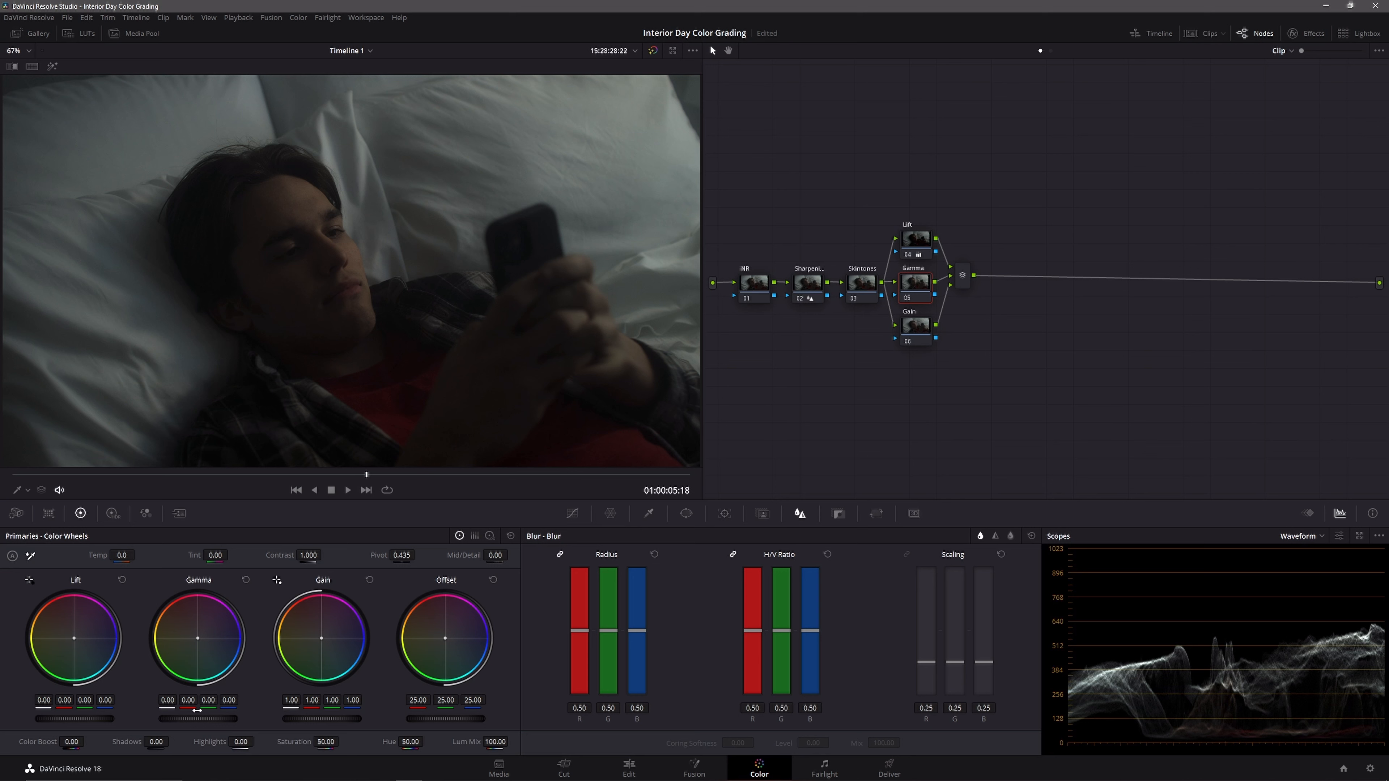
# Step: Lower the Gamma node's master gamma slightly, resetting the wheel once after trying a colour shift
pyautogui.moveTo(218, 714); pyautogui.dragTo(218, 716)
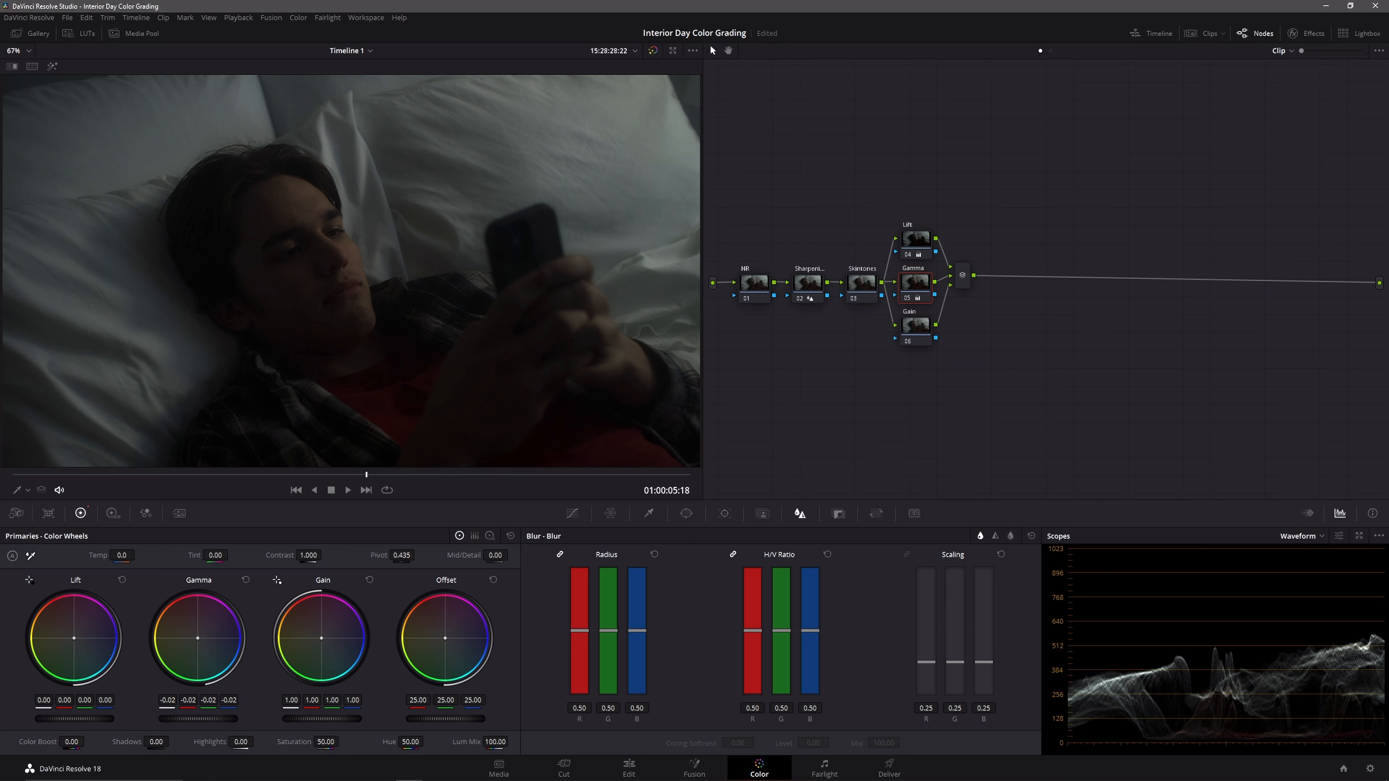
pyautogui.moveTo(198, 638); pyautogui.dragTo(200, 634)
pyautogui.click(244, 580)
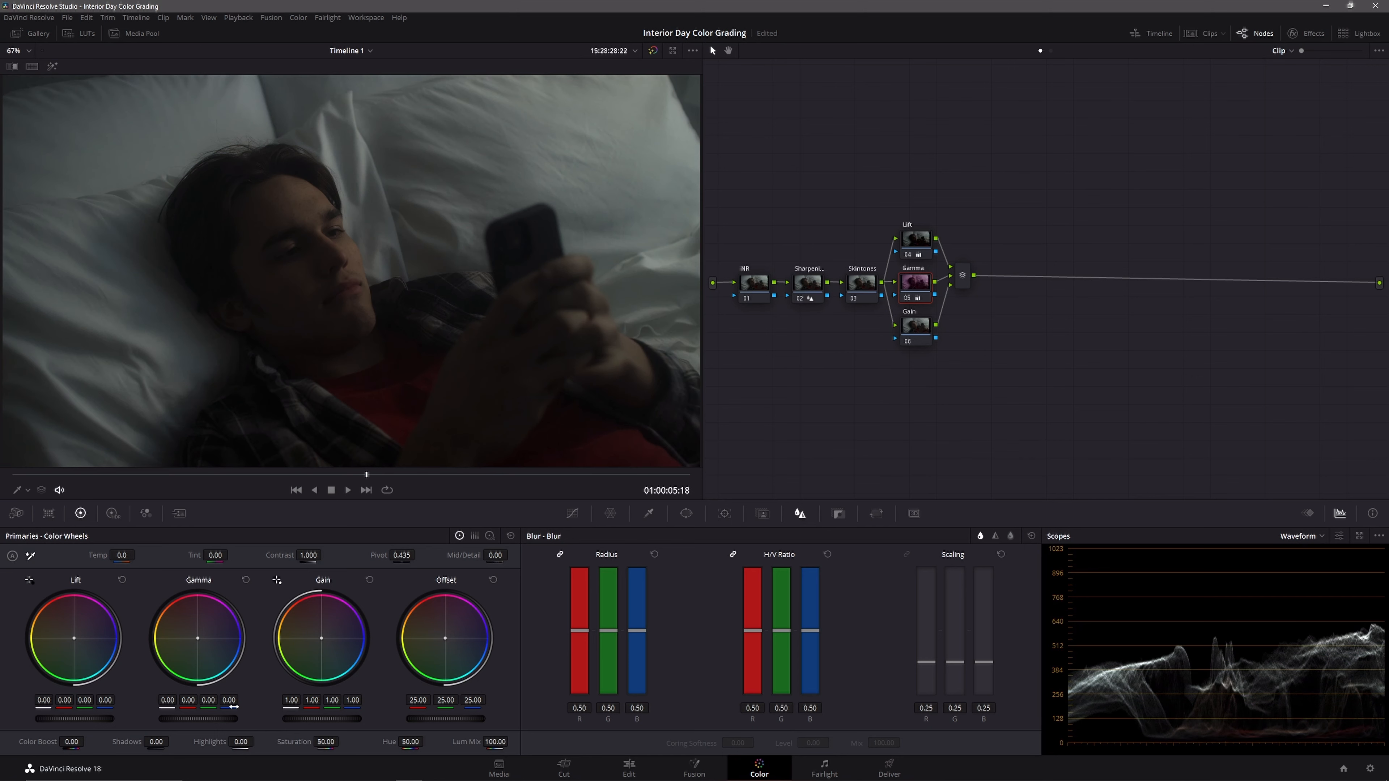
pyautogui.moveTo(210, 714); pyautogui.dragTo(201, 713)
# Step: Raise the Gain node's master gain to 1.19 and compare the shot with the grades bypassed
pyautogui.click(915, 328)
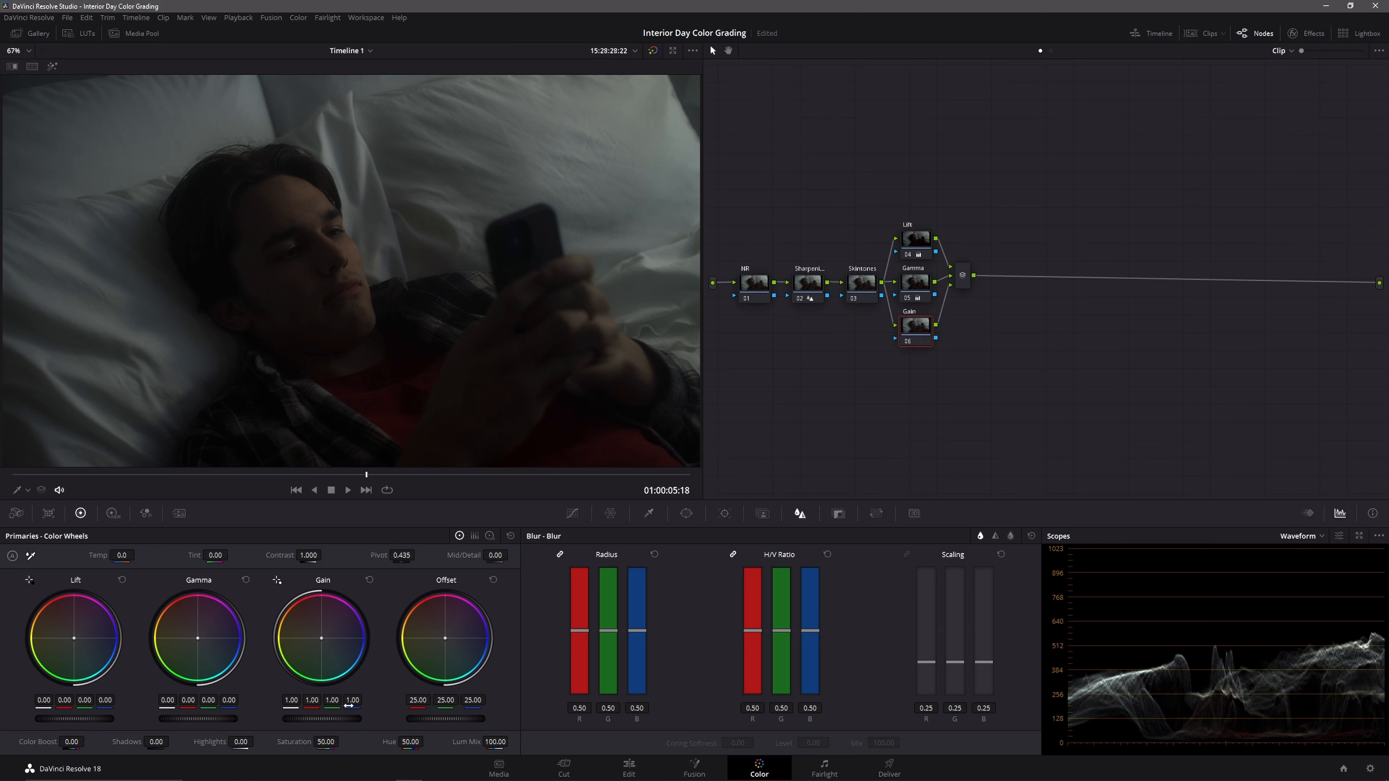
pyautogui.moveTo(322, 719); pyautogui.dragTo(352, 719)
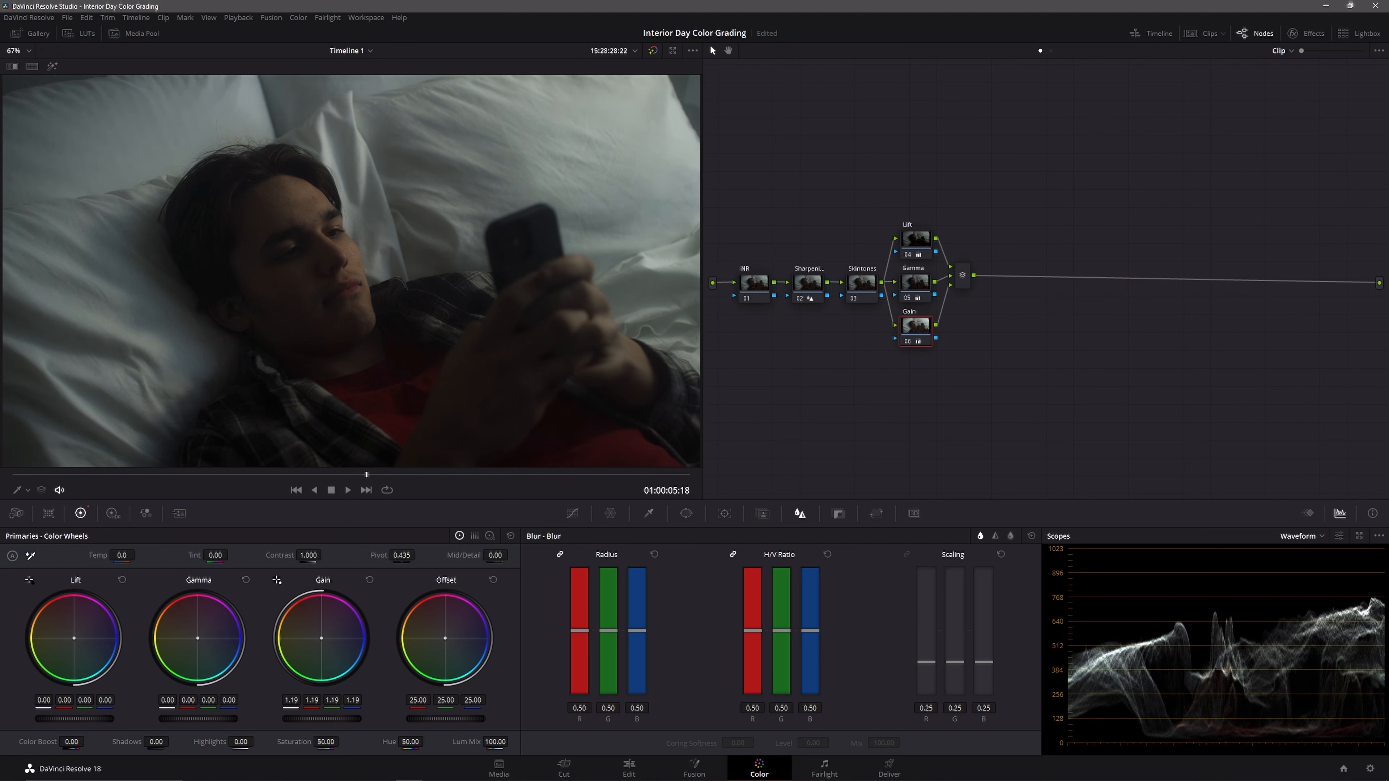
pyautogui.moveTo(351, 719); pyautogui.dragTo(352, 719)
pyautogui.click(657, 51)
pyautogui.click(657, 51)
# Step: Add a serial node after the parallel mixer, plus two more nodes parallel to it
pyautogui.click(963, 279)
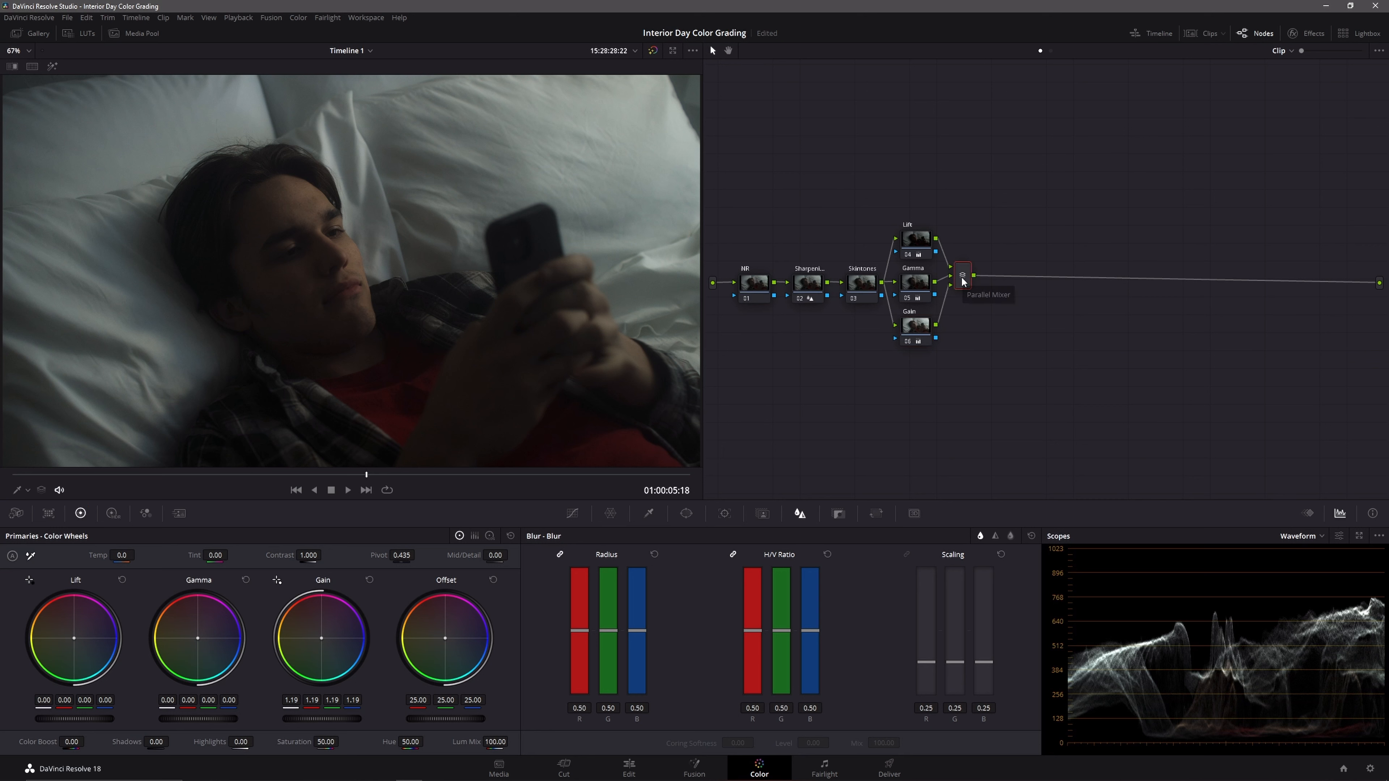
pyautogui.hotkey('ctrl', 's')
pyautogui.hotkey('alt', 's')
pyautogui.hotkey('alt', 'p')
pyautogui.hotkey('alt', 'p')
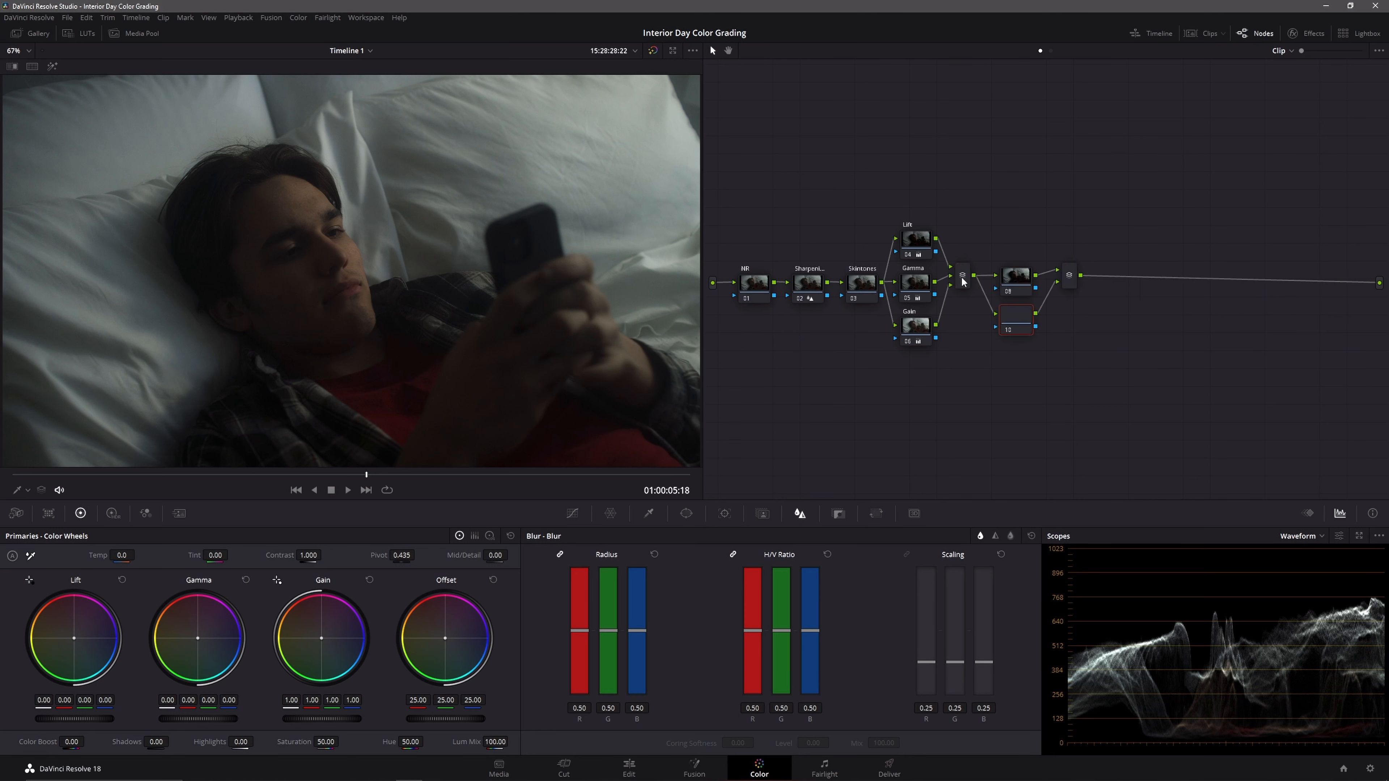
# Step: Arrange the three new parallel nodes in an evenly spaced column beside the first parallel mixer
pyautogui.moveTo(1121, 211); pyautogui.dragTo(978, 411)
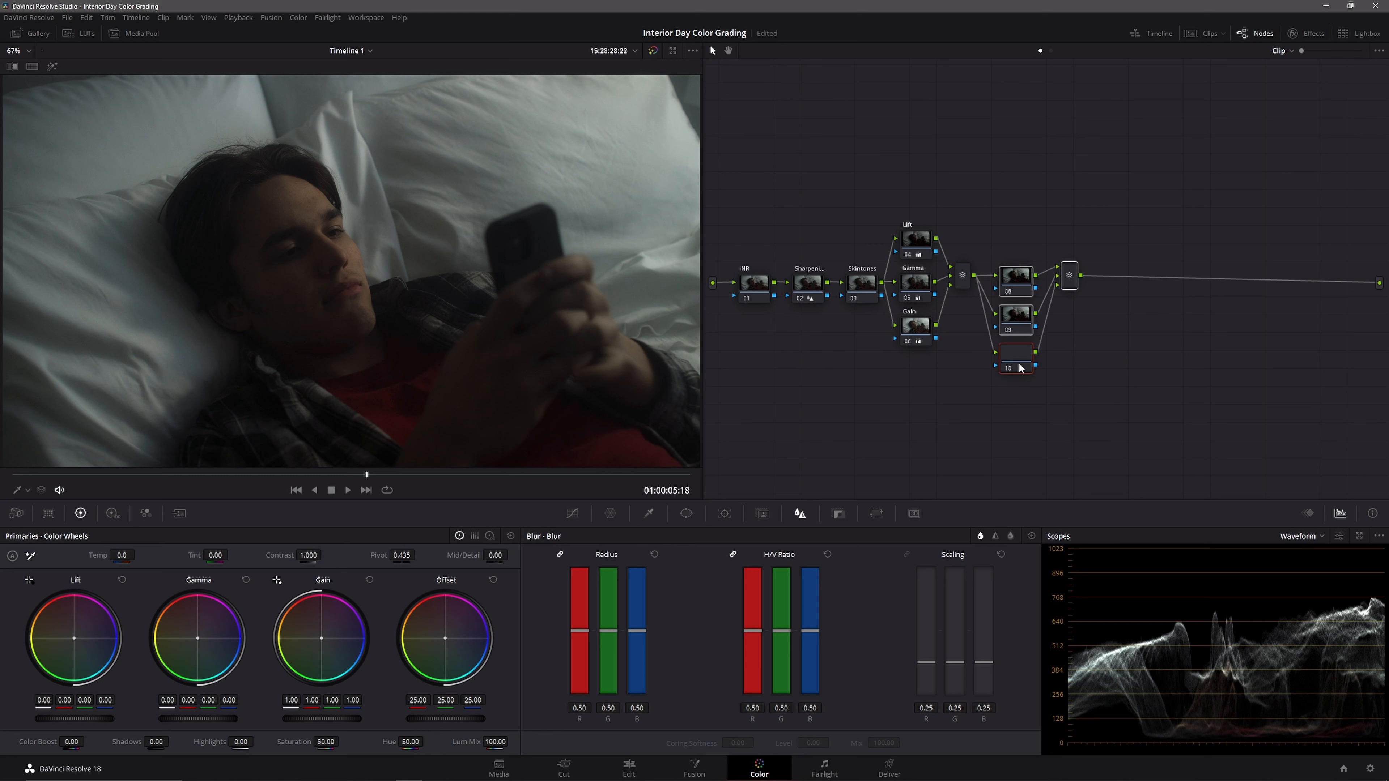
pyautogui.moveTo(1013, 279); pyautogui.dragTo(1004, 231)
pyautogui.click(1029, 368)
pyautogui.moveTo(1009, 318); pyautogui.dragTo(1013, 335)
pyautogui.moveTo(1013, 272); pyautogui.dragTo(1006, 274)
# Step: Label the three new parallel nodes Color Lift, Color Gamma and Color Gain
pyautogui.click(1012, 331)
pyautogui.click(1007, 235)
pyautogui.rightClick(1015, 236)
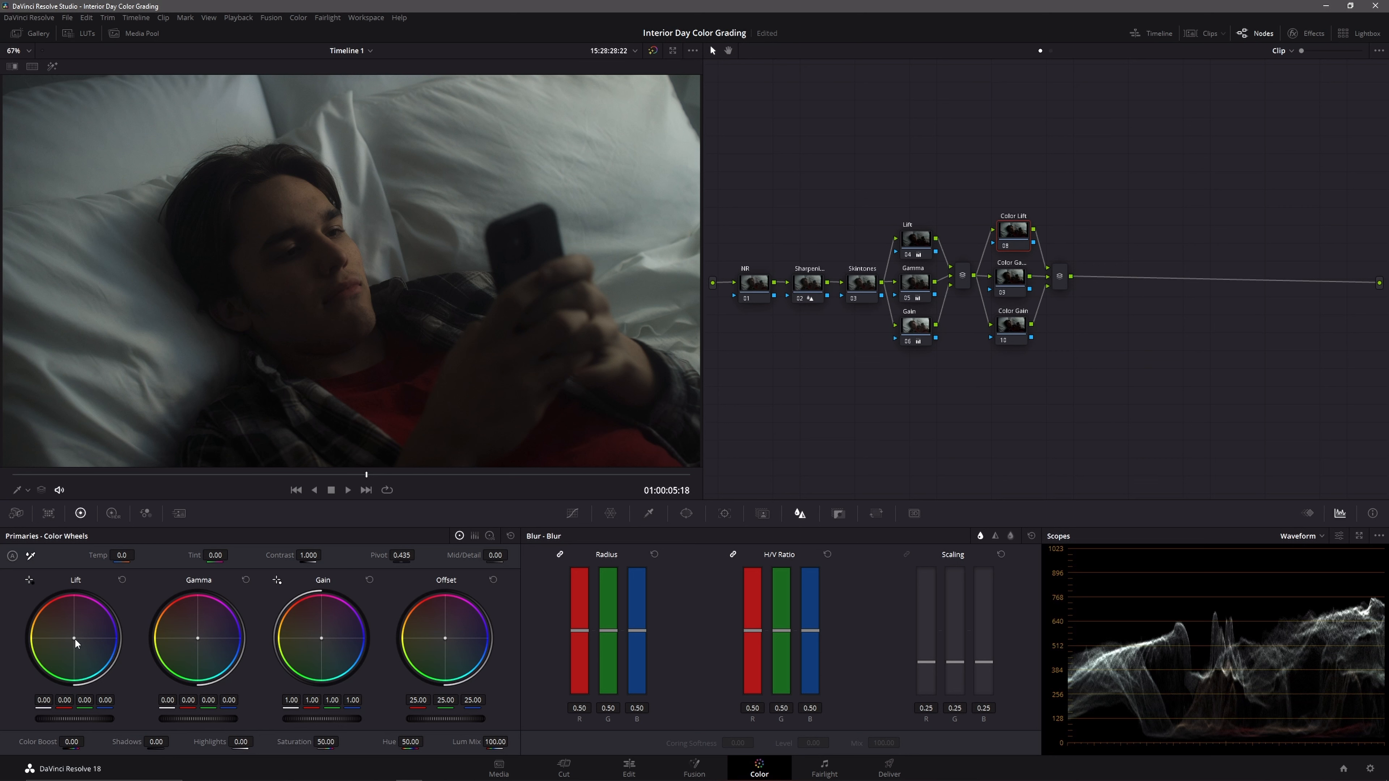
# Step: Tint the Color Lift node's lift and the Color Gamma node's gamma toward blue, each with red -0.01 and blue 0.01
pyautogui.moveTo(74, 638); pyautogui.dragTo(74, 638)
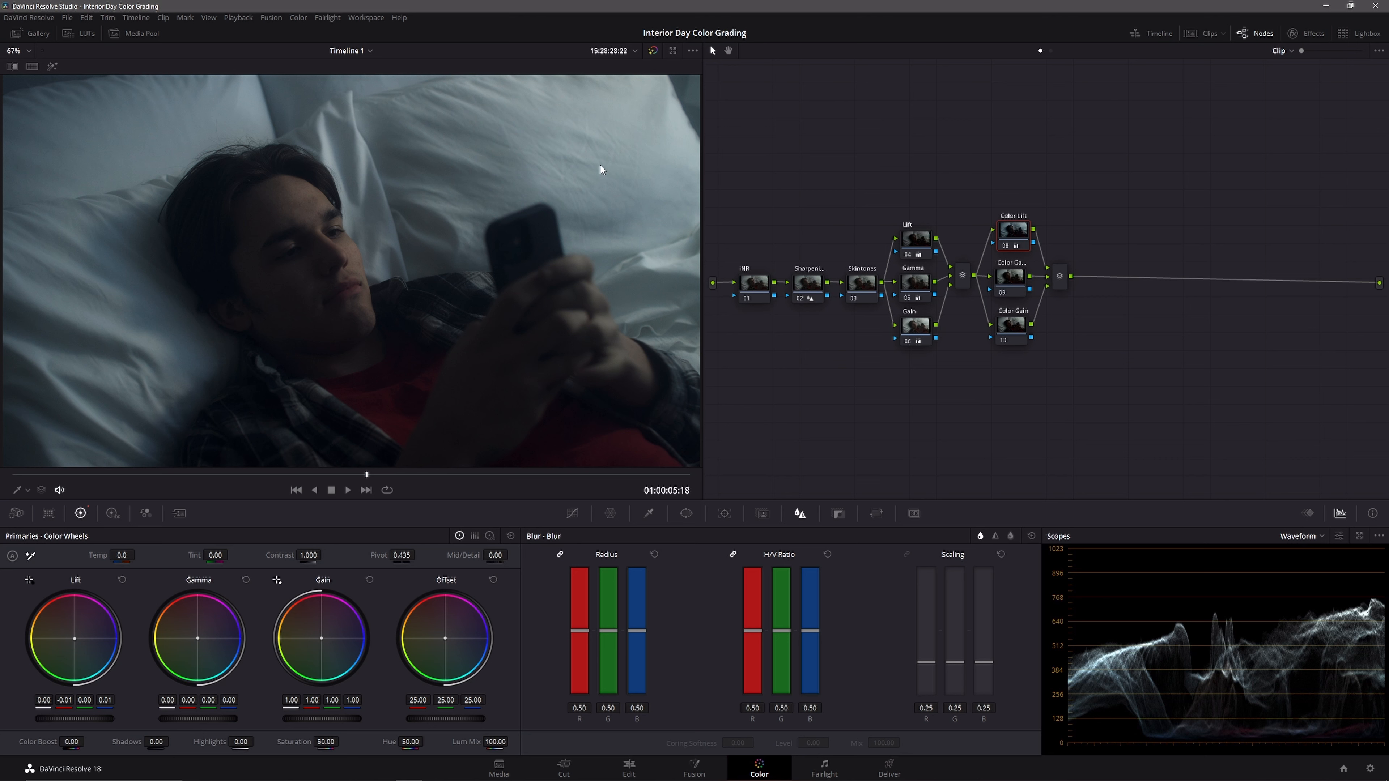
pyautogui.click(1010, 278)
pyautogui.moveTo(196, 639); pyautogui.dragTo(199, 639)
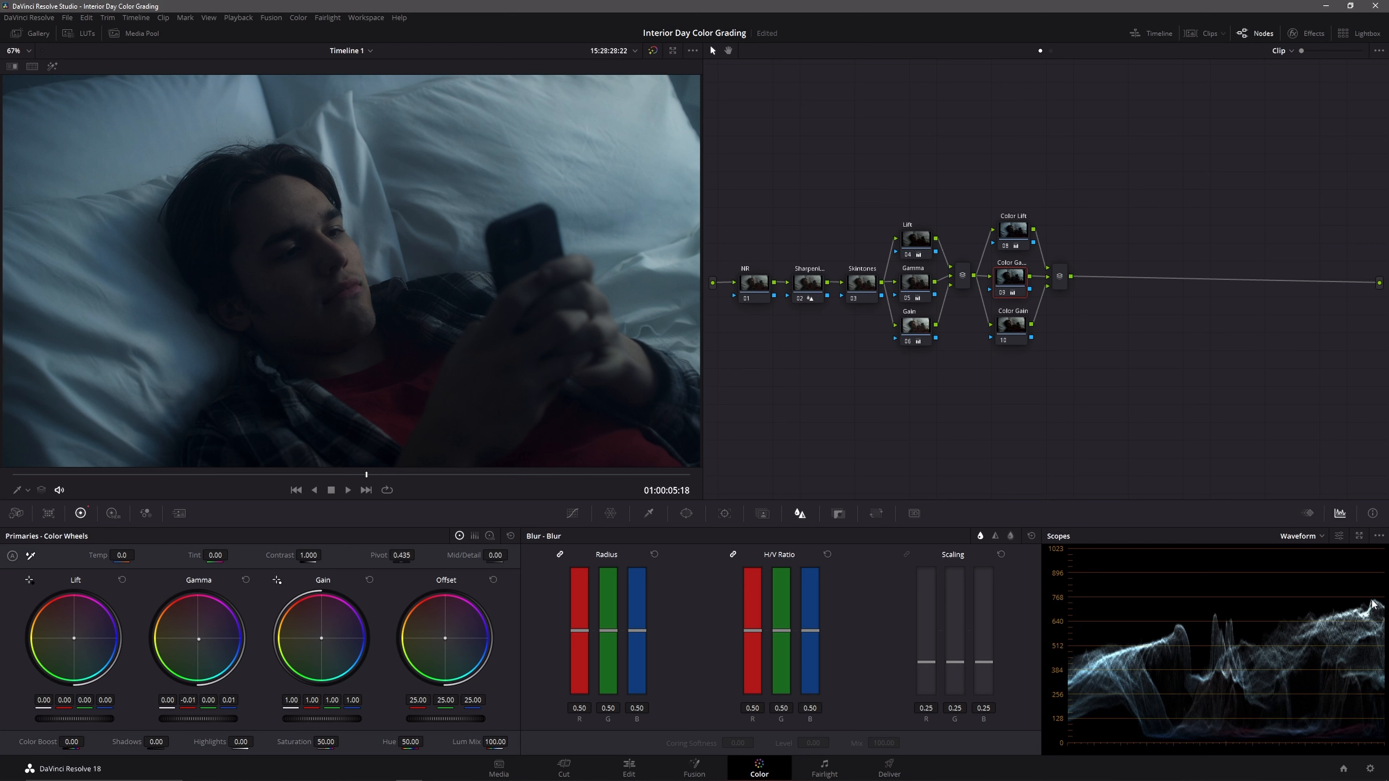
# Step: Warm the gain on the Color Gain node to red 1.11, green 0.98 and blue 0.88
pyautogui.click(1010, 339)
pyautogui.moveTo(320, 639); pyautogui.dragTo(312, 634)
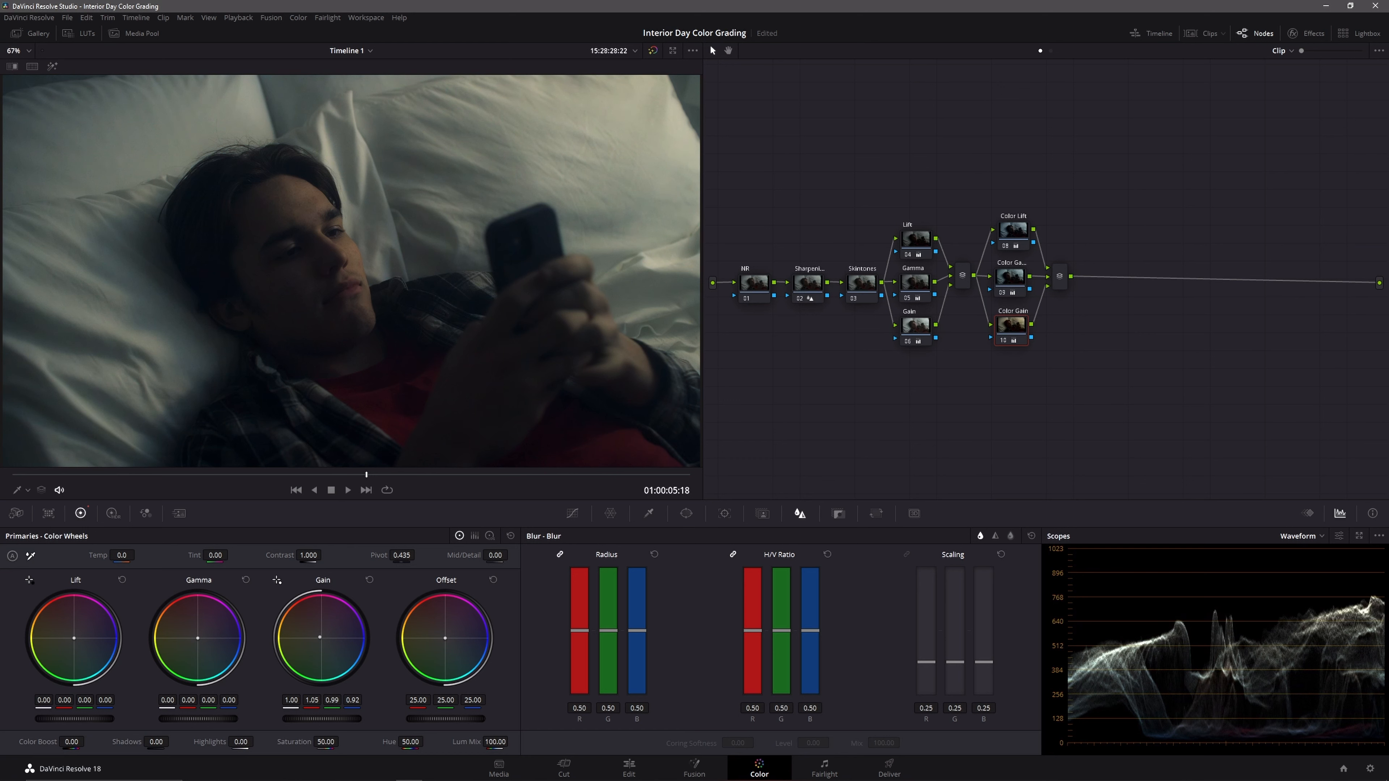
pyautogui.moveTo(312, 634); pyautogui.dragTo(318, 635)
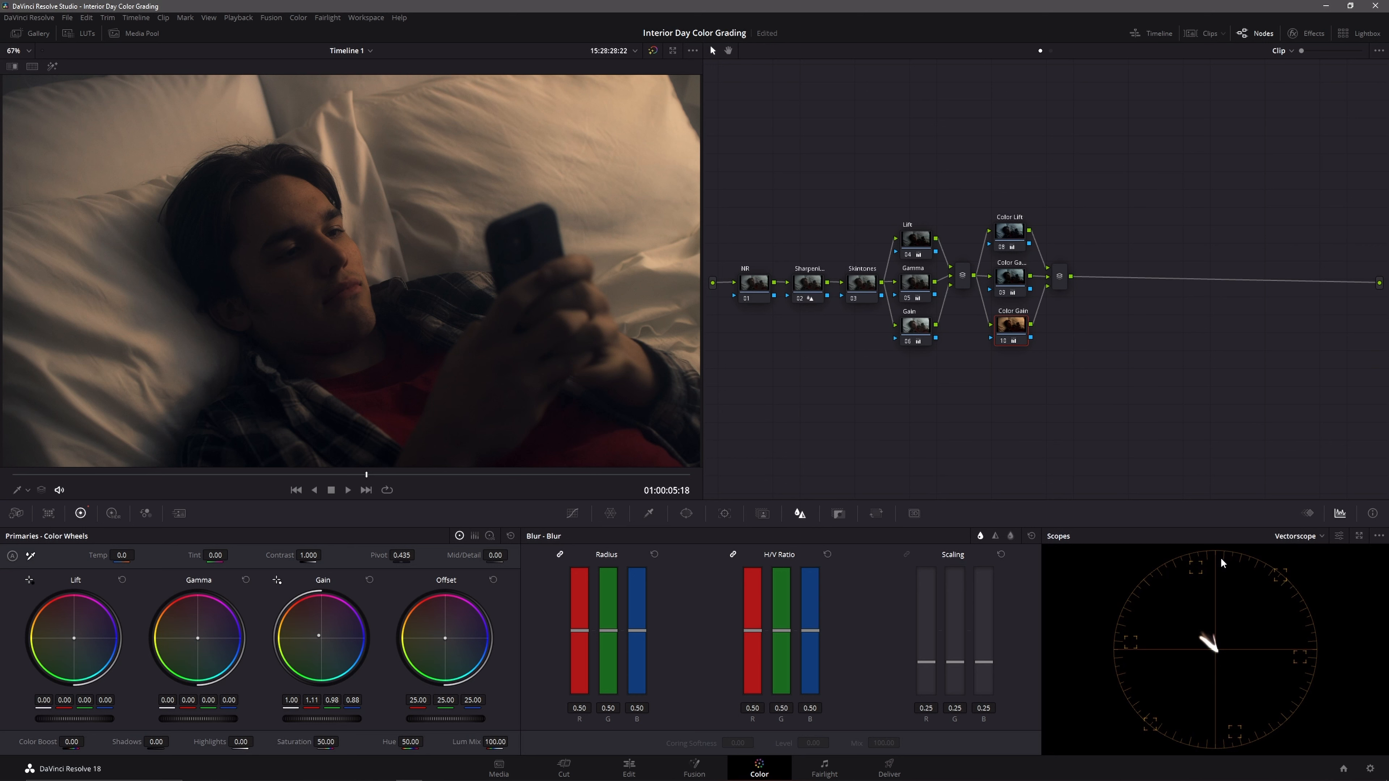
# Step: Compare the shot with the Color Gain node off and on, and check the balance on the waveform and vectorscope
pyautogui.click(1286, 539)
pyautogui.click(1305, 568)
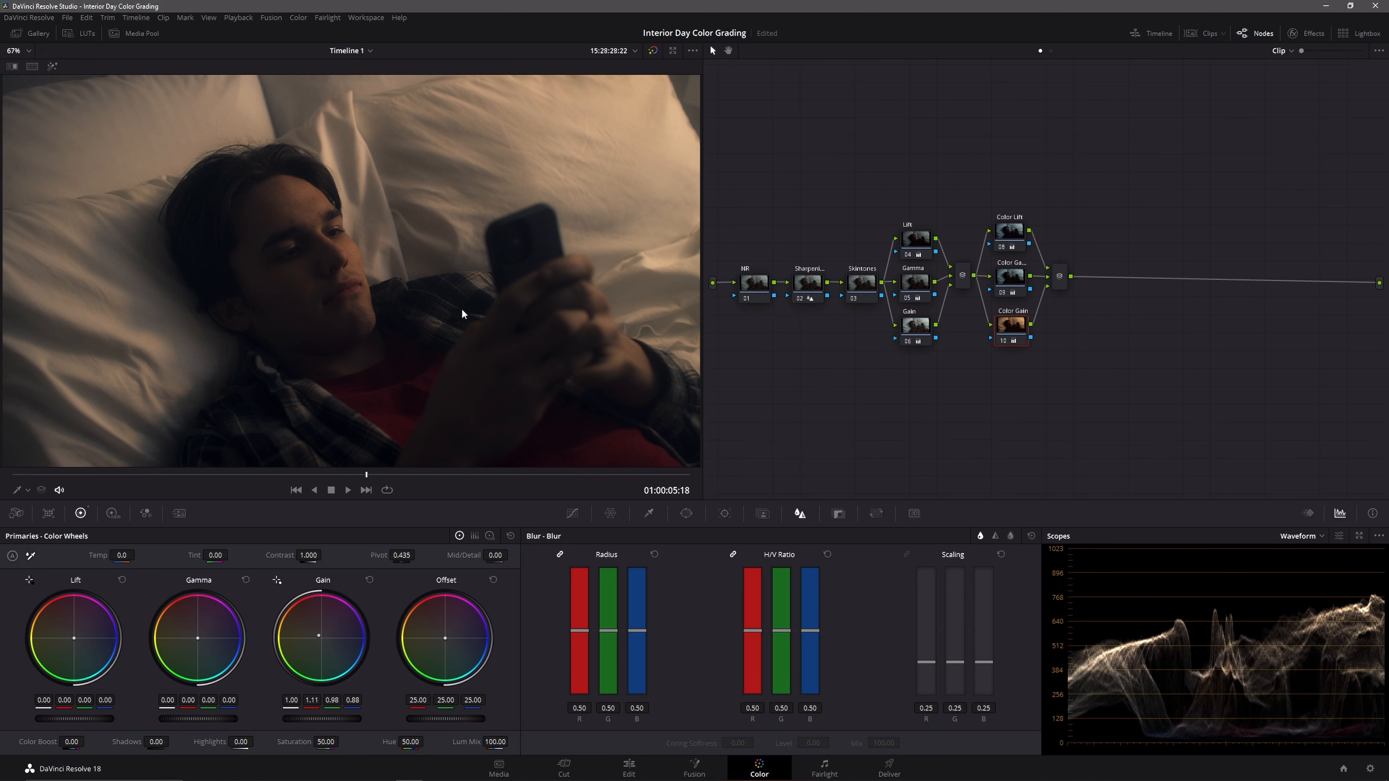
pyautogui.click(1004, 338)
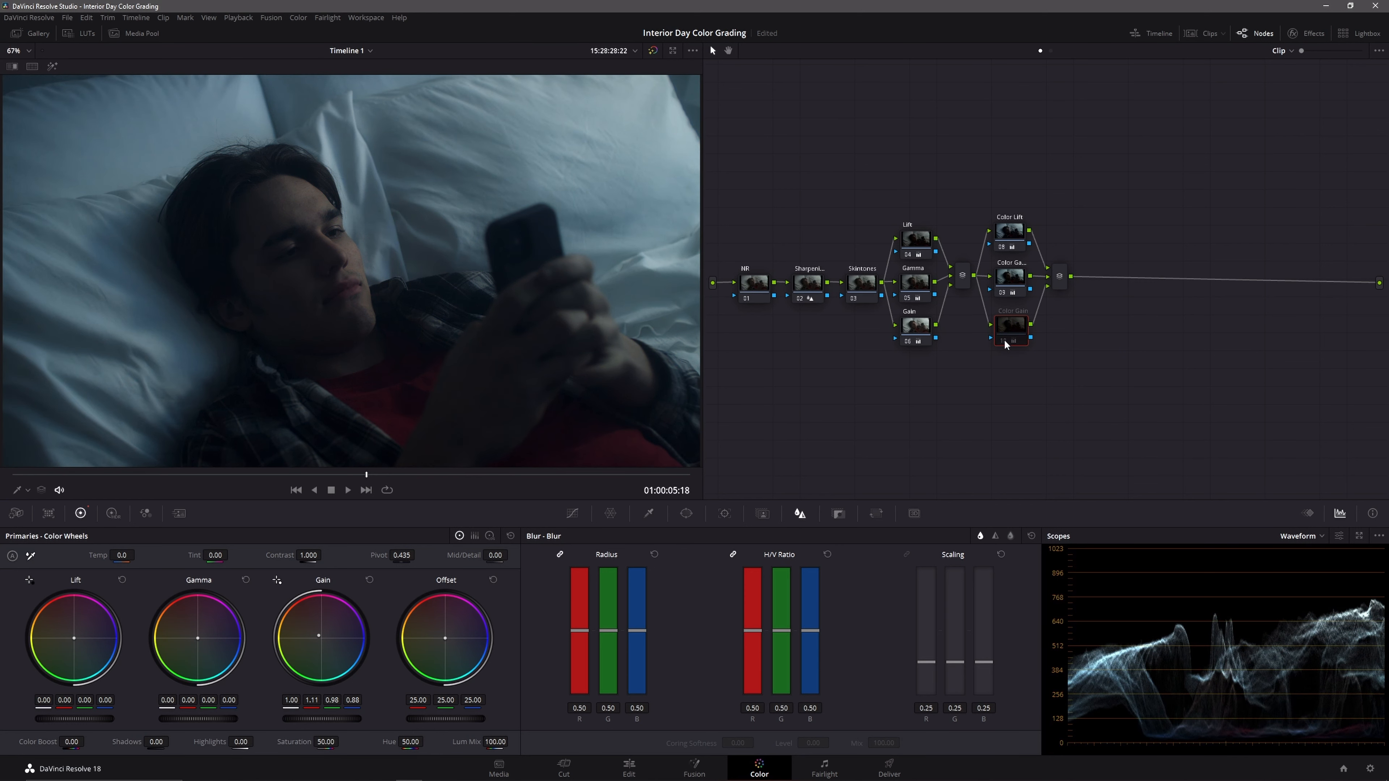
pyautogui.click(1004, 339)
pyautogui.click(1290, 536)
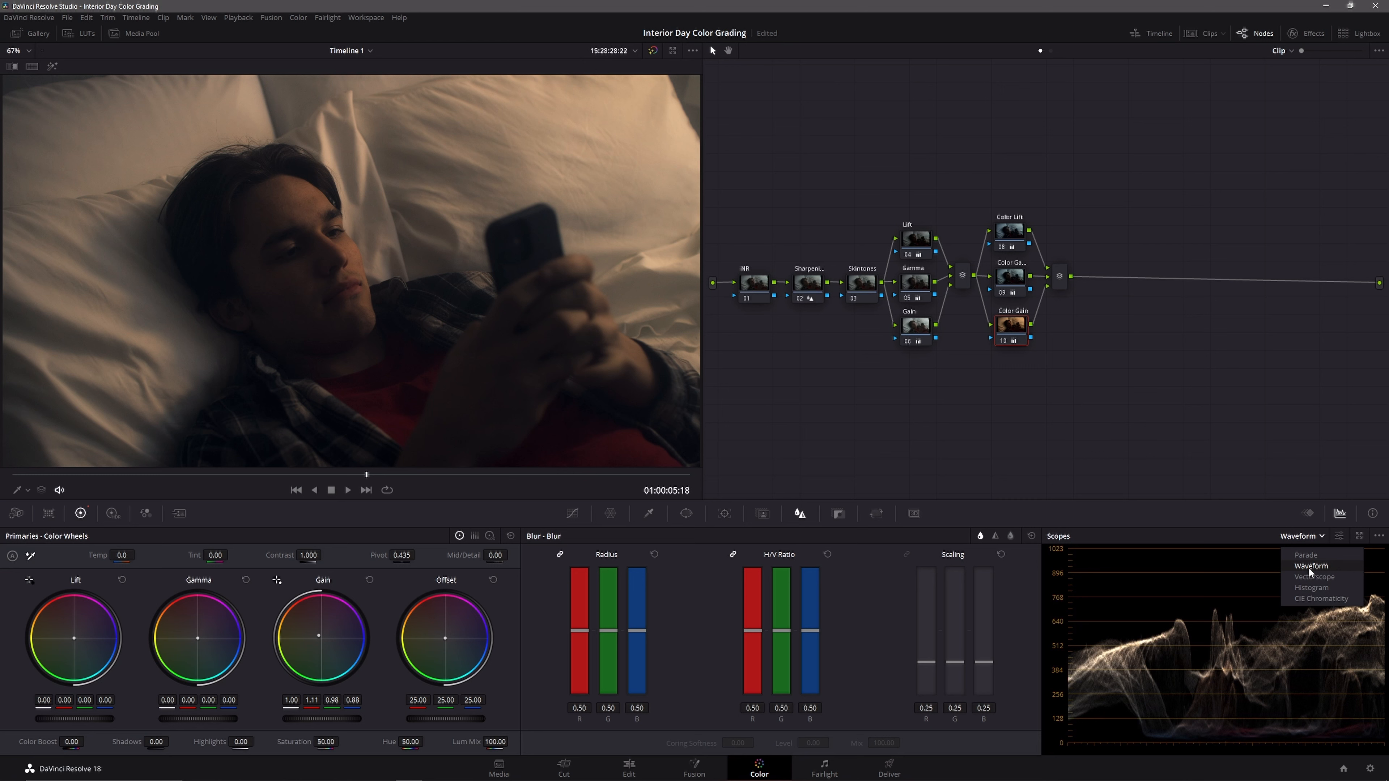
pyautogui.click(1310, 576)
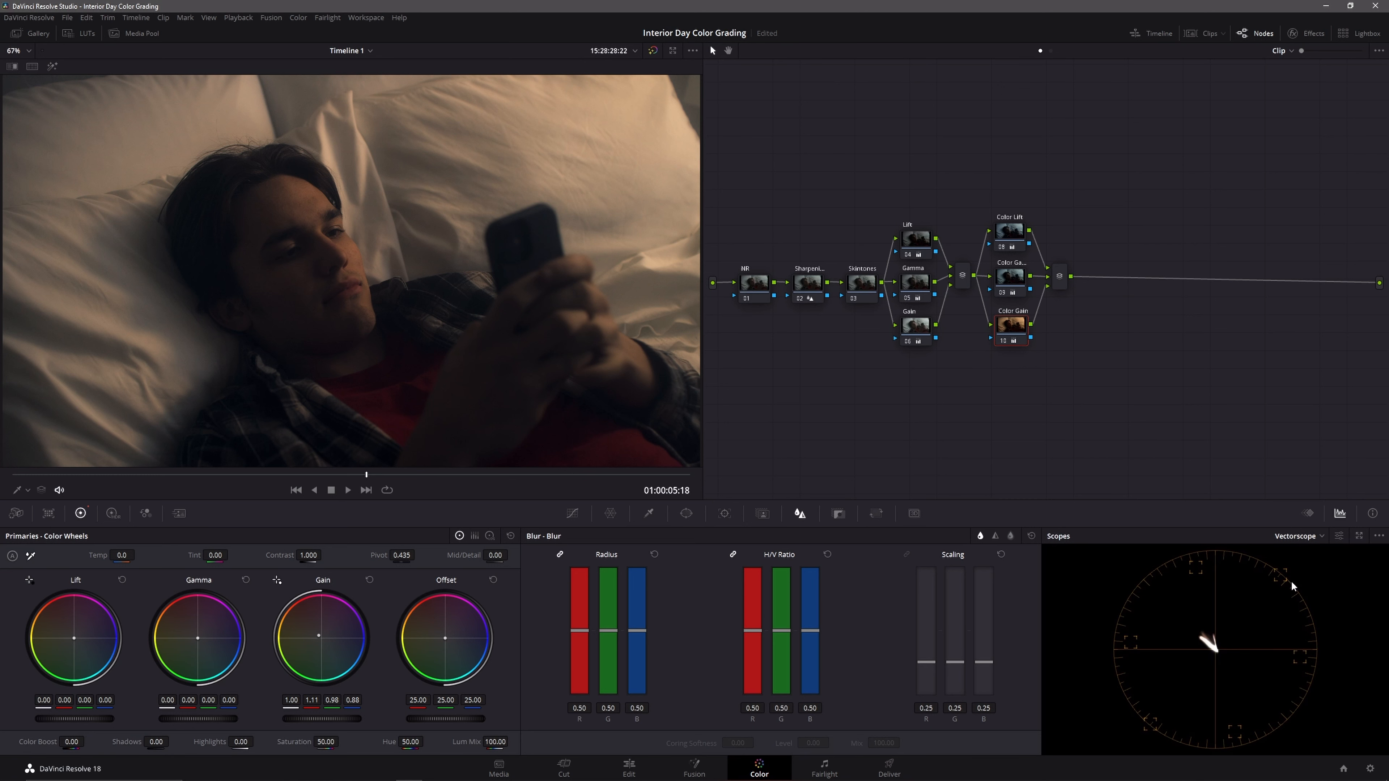
pyautogui.click(1307, 544)
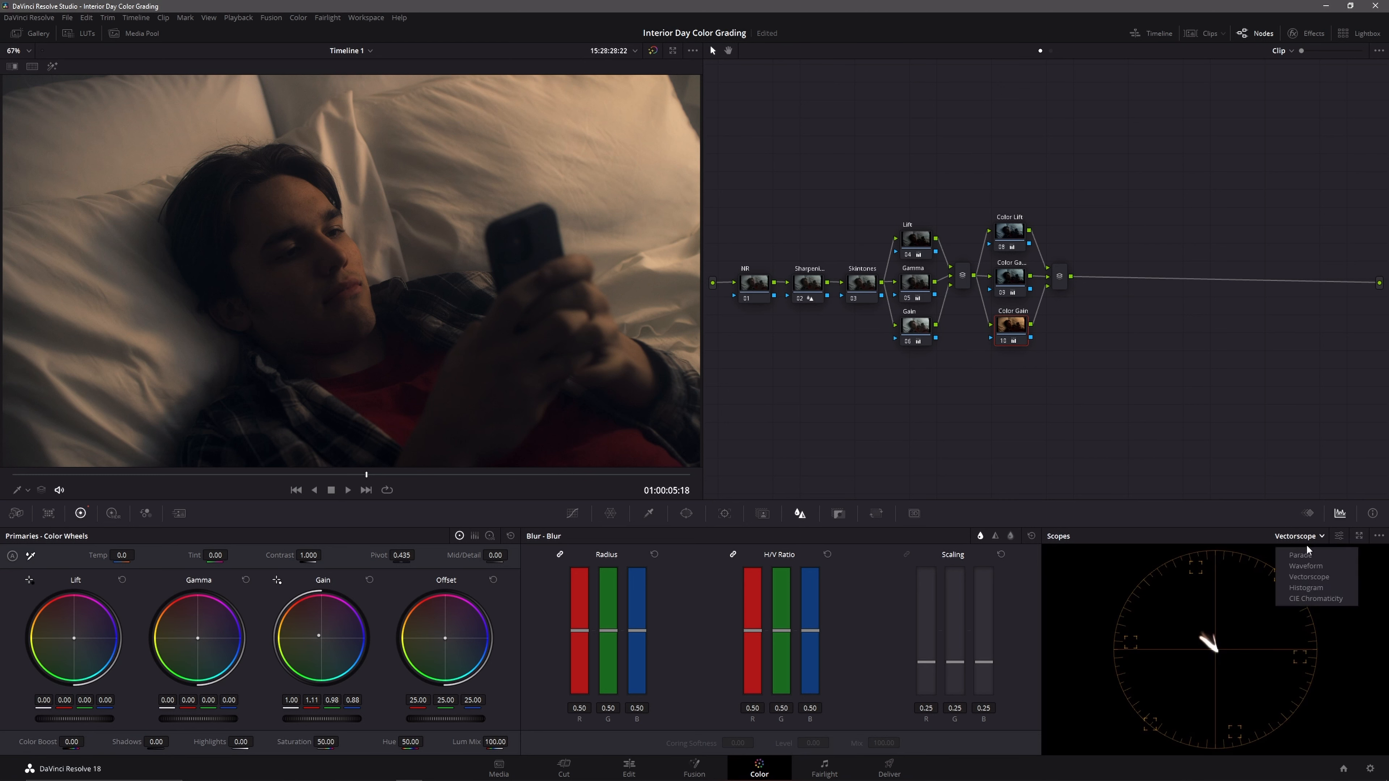
pyautogui.click(1302, 566)
# Step: Add three serial nodes after the second parallel mixer
pyautogui.click(1058, 289)
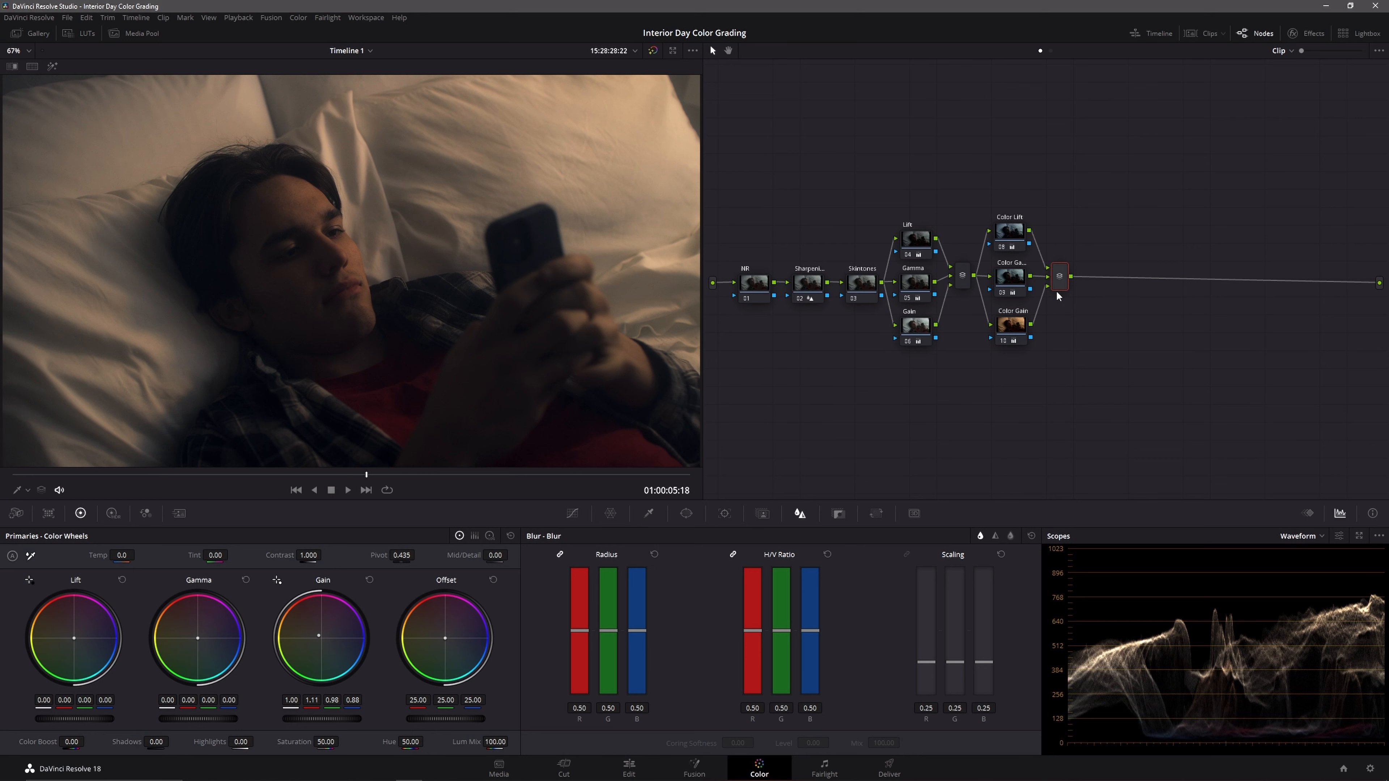
pyautogui.hotkey('alt', 's')
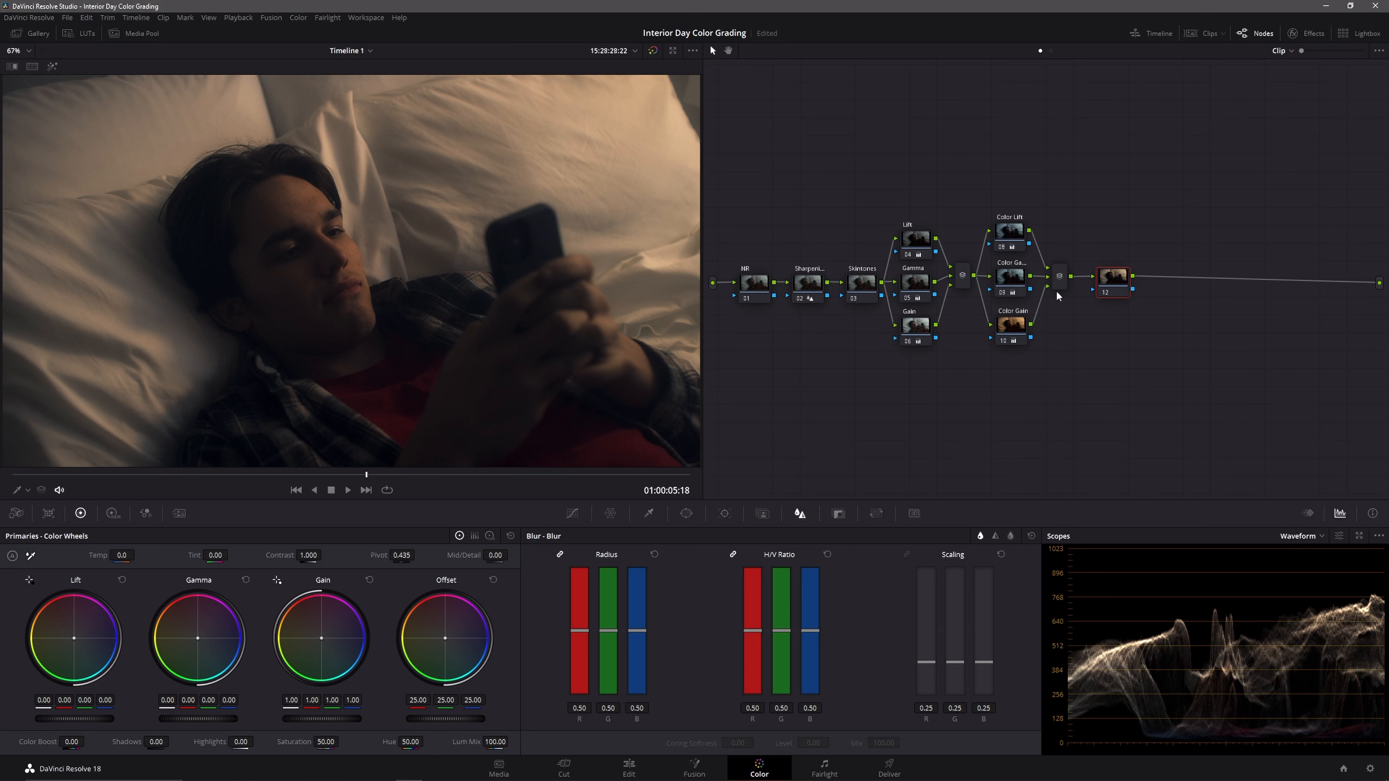
pyautogui.hotkey('alt', 's')
pyautogui.hotkey('alt', 's')
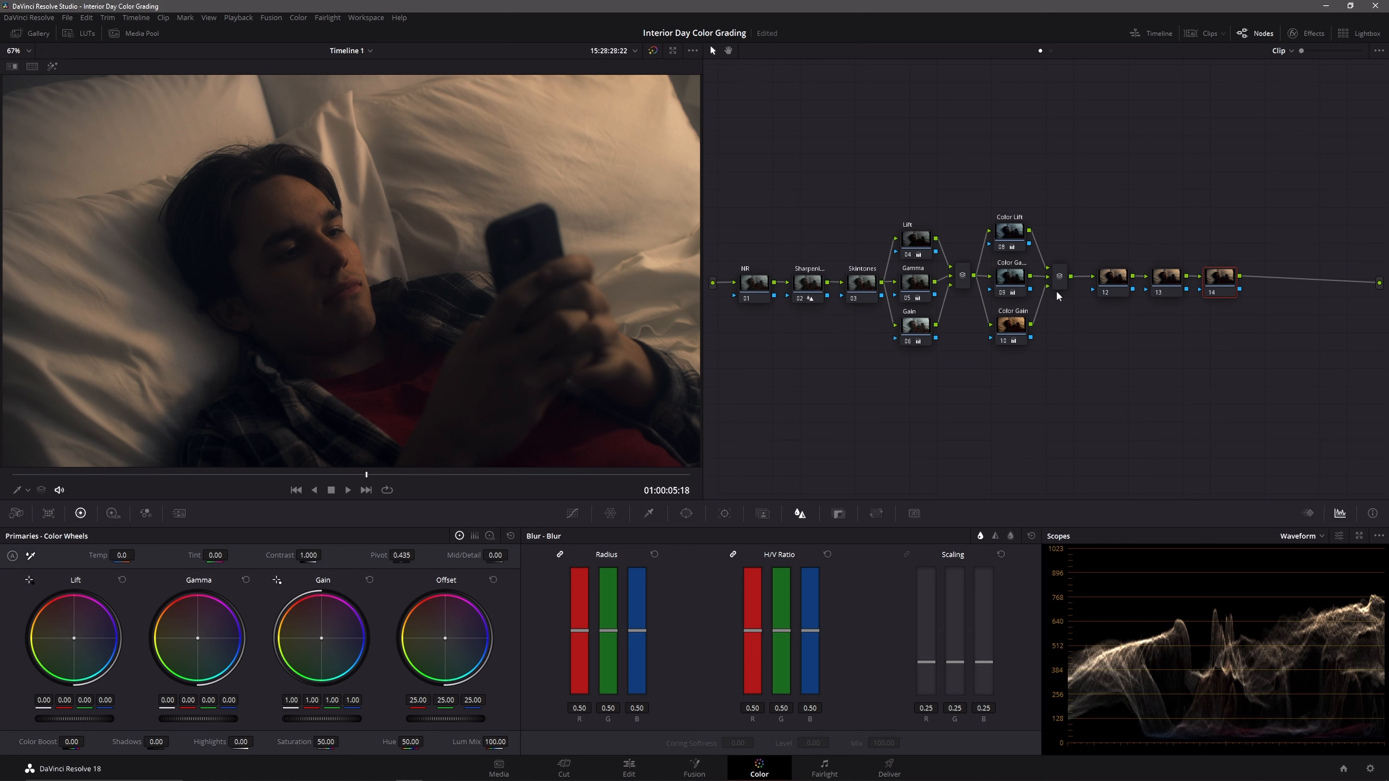
# Step: Switch to the Log Wheels and, on the Lift node, raise Shadow to 0.34 with the low range at 0.277
pyautogui.click(1100, 273)
pyautogui.click(490, 536)
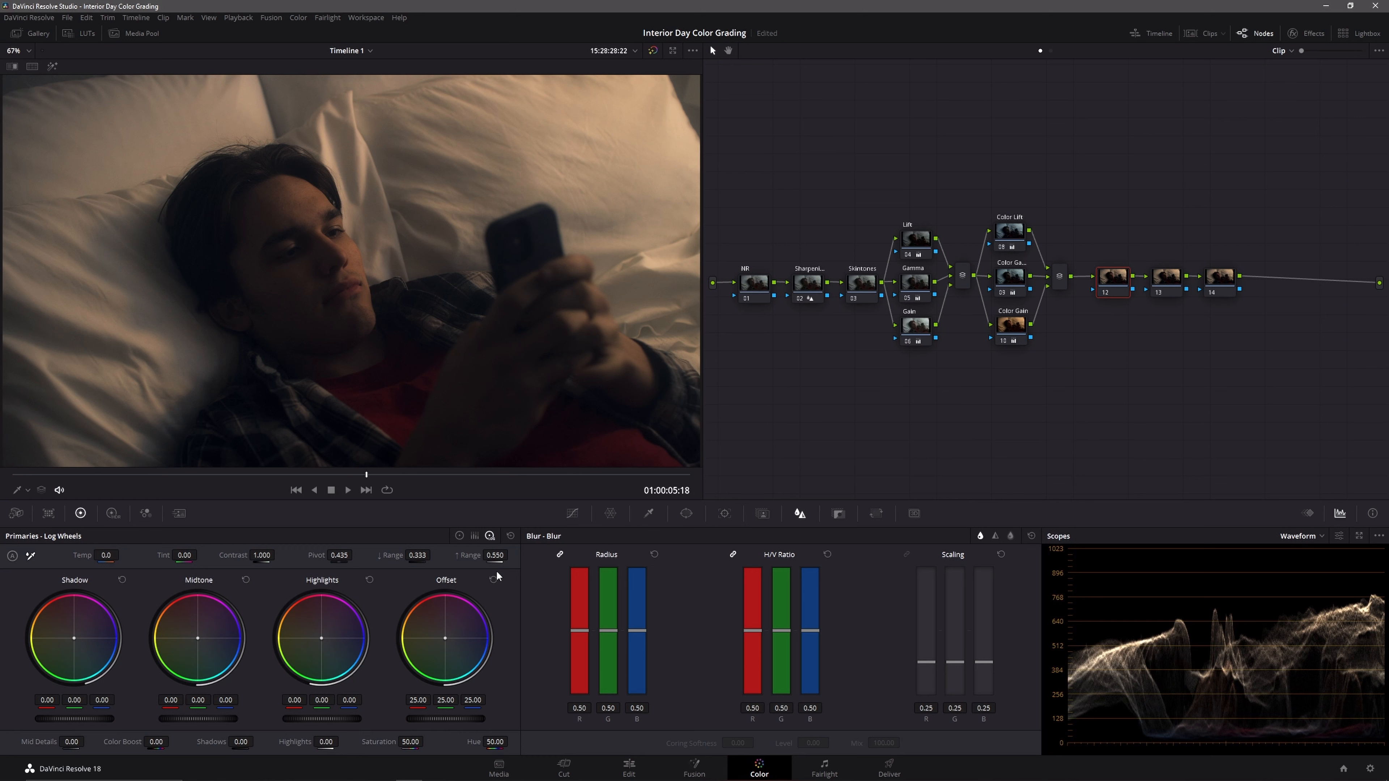
pyautogui.click(917, 240)
pyautogui.moveTo(75, 719); pyautogui.dragTo(117, 719)
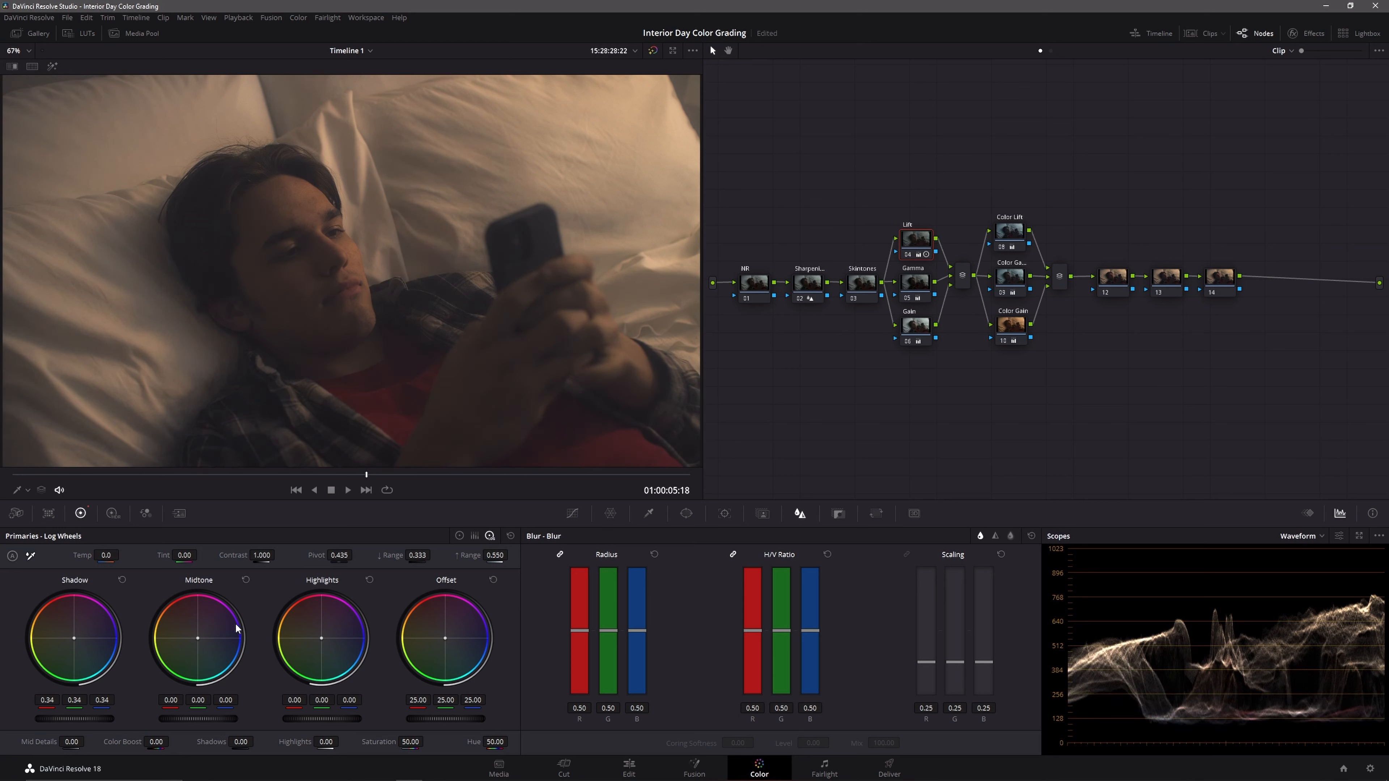
pyautogui.moveTo(424, 556); pyautogui.dragTo(413, 556)
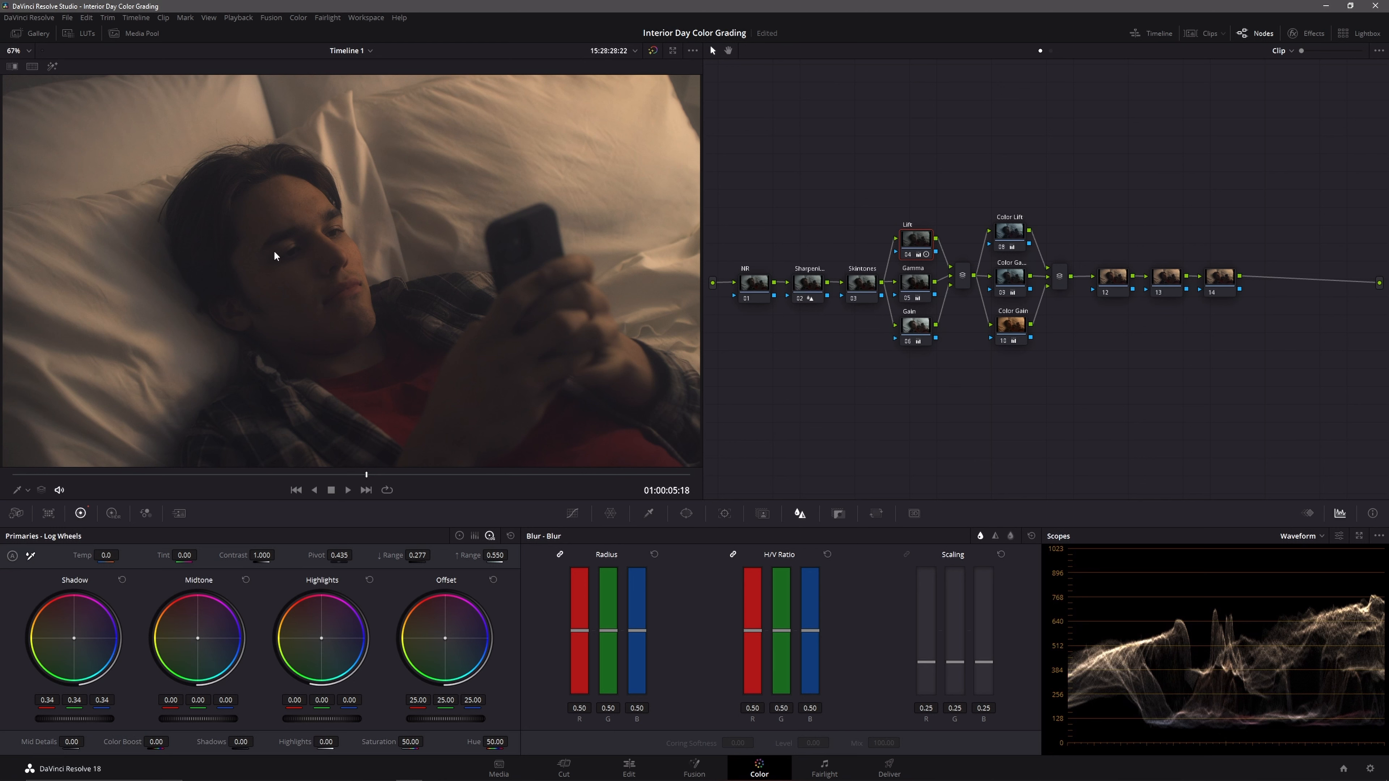
# Step: On node 12, lower the log Shadow to -0.08 and set the low range to 0.277
pyautogui.click(1112, 290)
pyautogui.moveTo(101, 723); pyautogui.dragTo(92, 722)
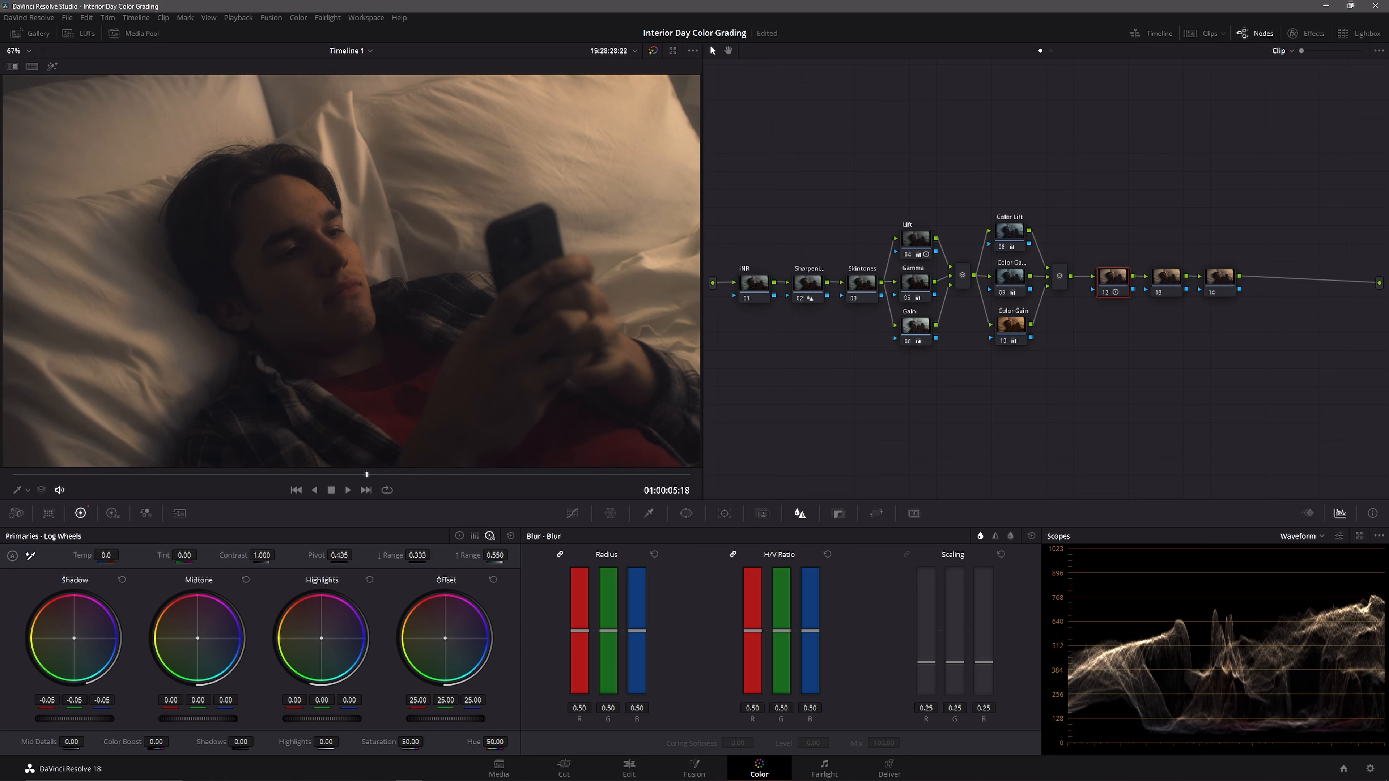
pyautogui.moveTo(417, 555); pyautogui.dragTo(386, 556)
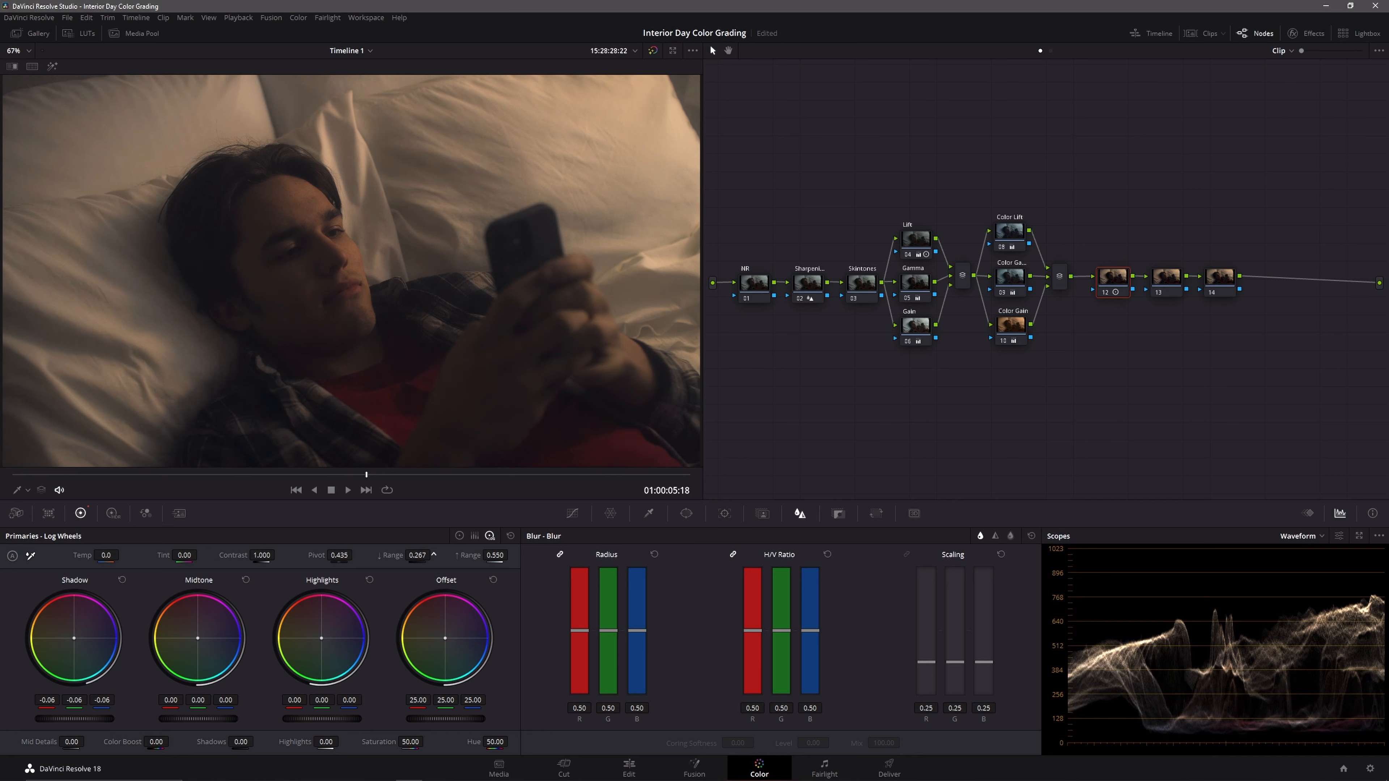
pyautogui.moveTo(106, 721); pyautogui.dragTo(97, 722)
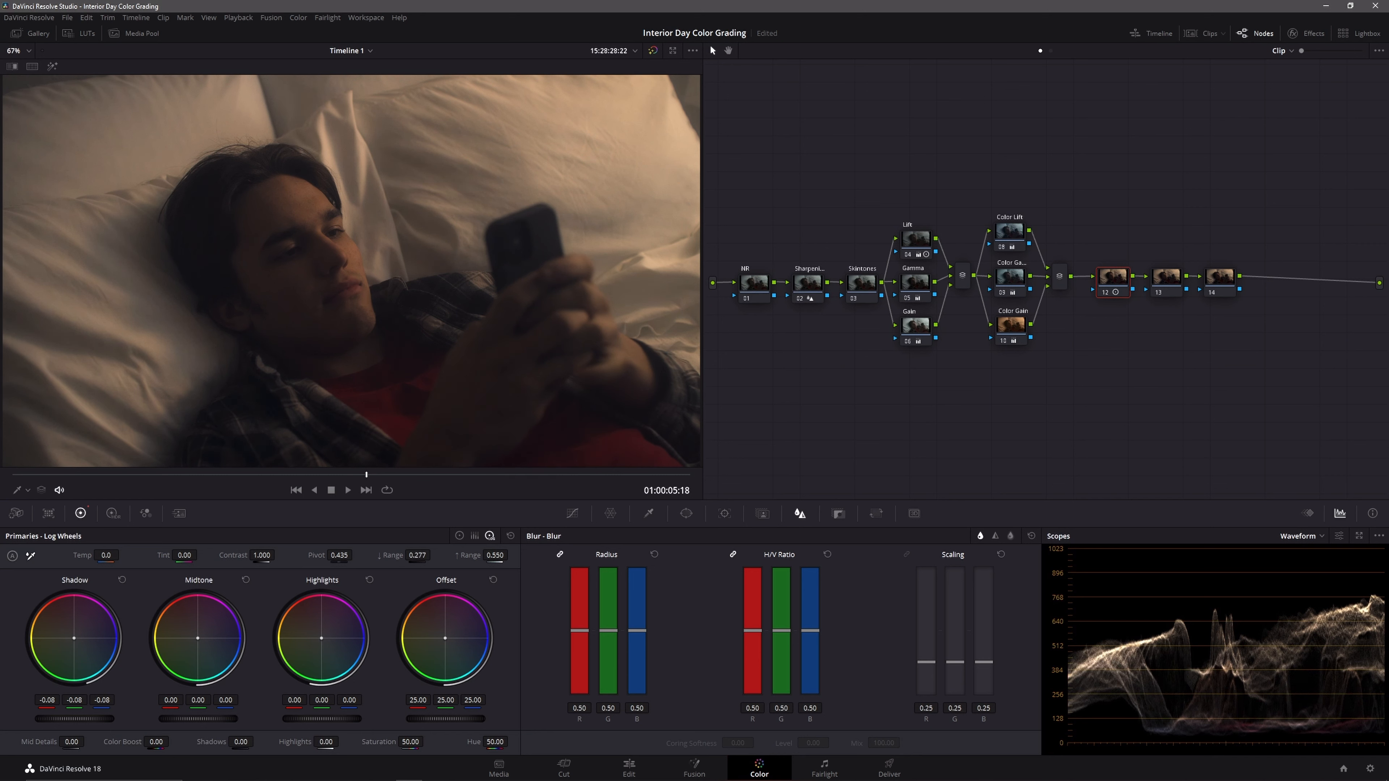
# Step: Refine the Lift node to a Shadow of 0.36 and low range of 0.255, and compare the shot with the grades bypassed
pyautogui.click(922, 236)
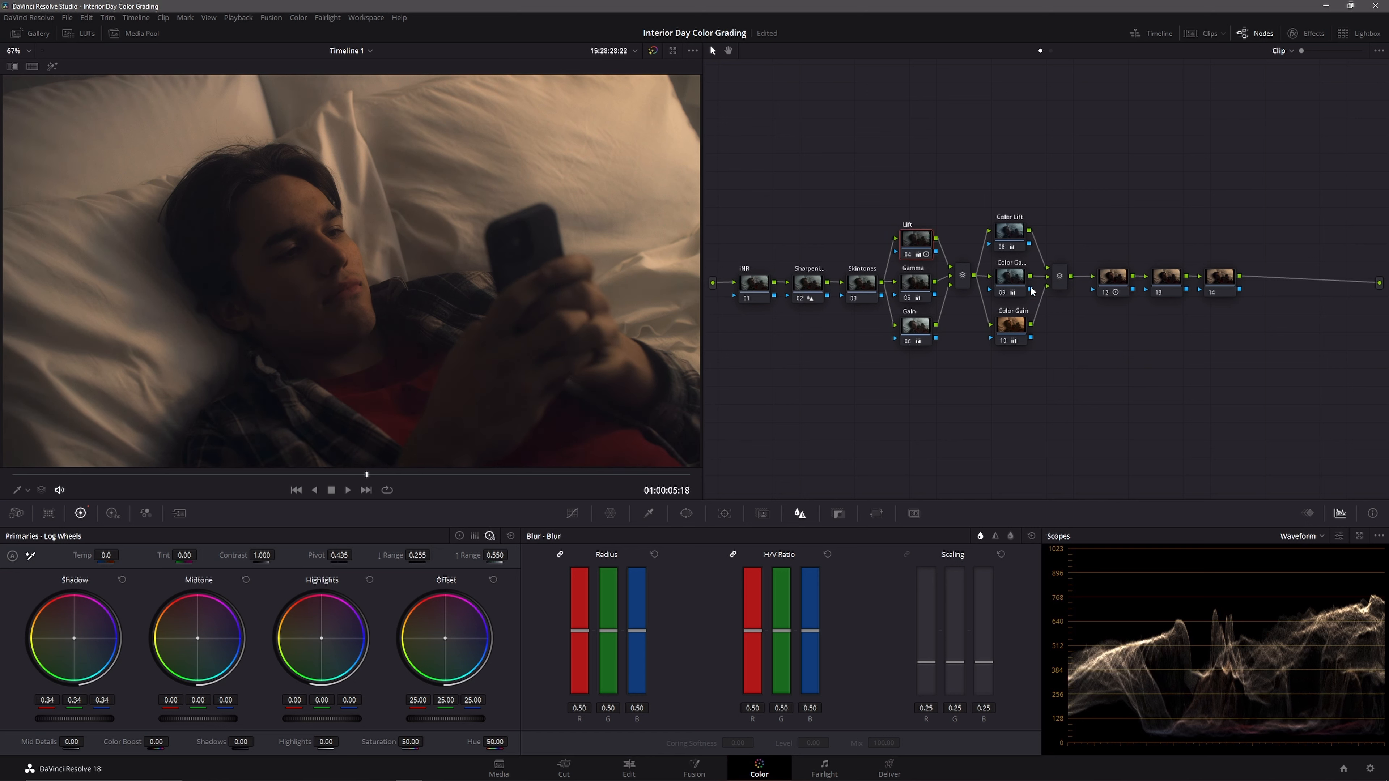
pyautogui.moveTo(74, 719); pyautogui.dragTo(77, 719)
pyautogui.click(653, 50)
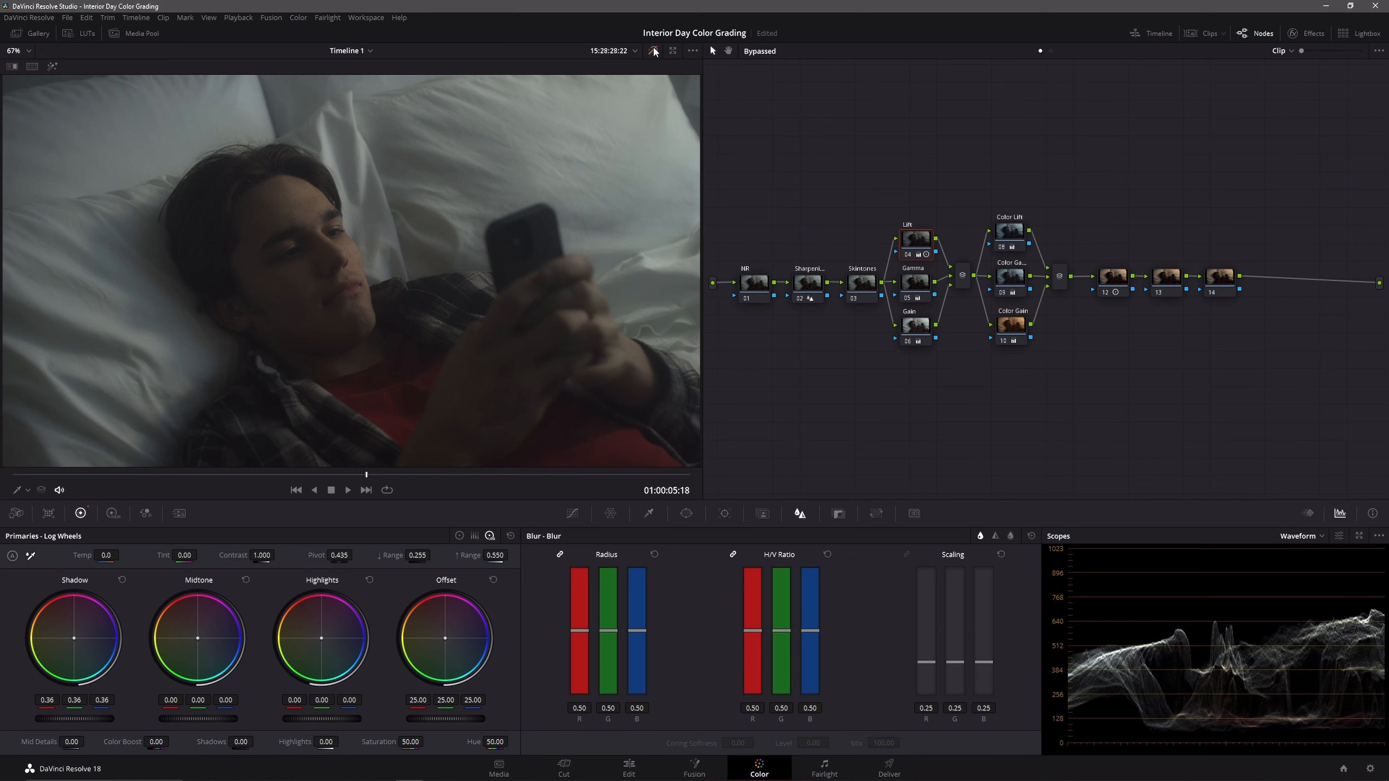
pyautogui.click(654, 50)
pyautogui.click(654, 50)
pyautogui.click(654, 50)
pyautogui.click(653, 50)
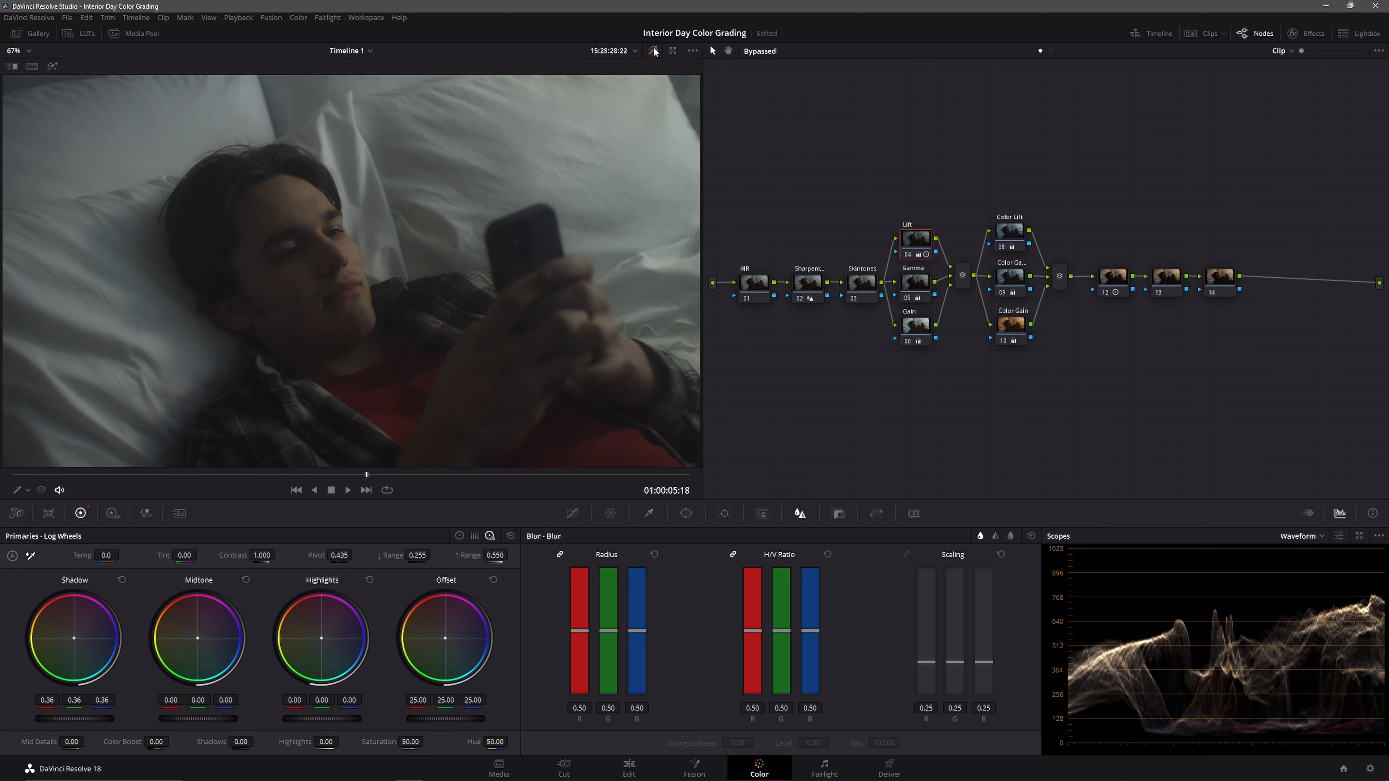
pyautogui.click(653, 50)
# Step: Set node 13's high range to 0.360 with a temporary pink highlight tint as a guide, and reset the Highlights wheel
pyautogui.click(1166, 277)
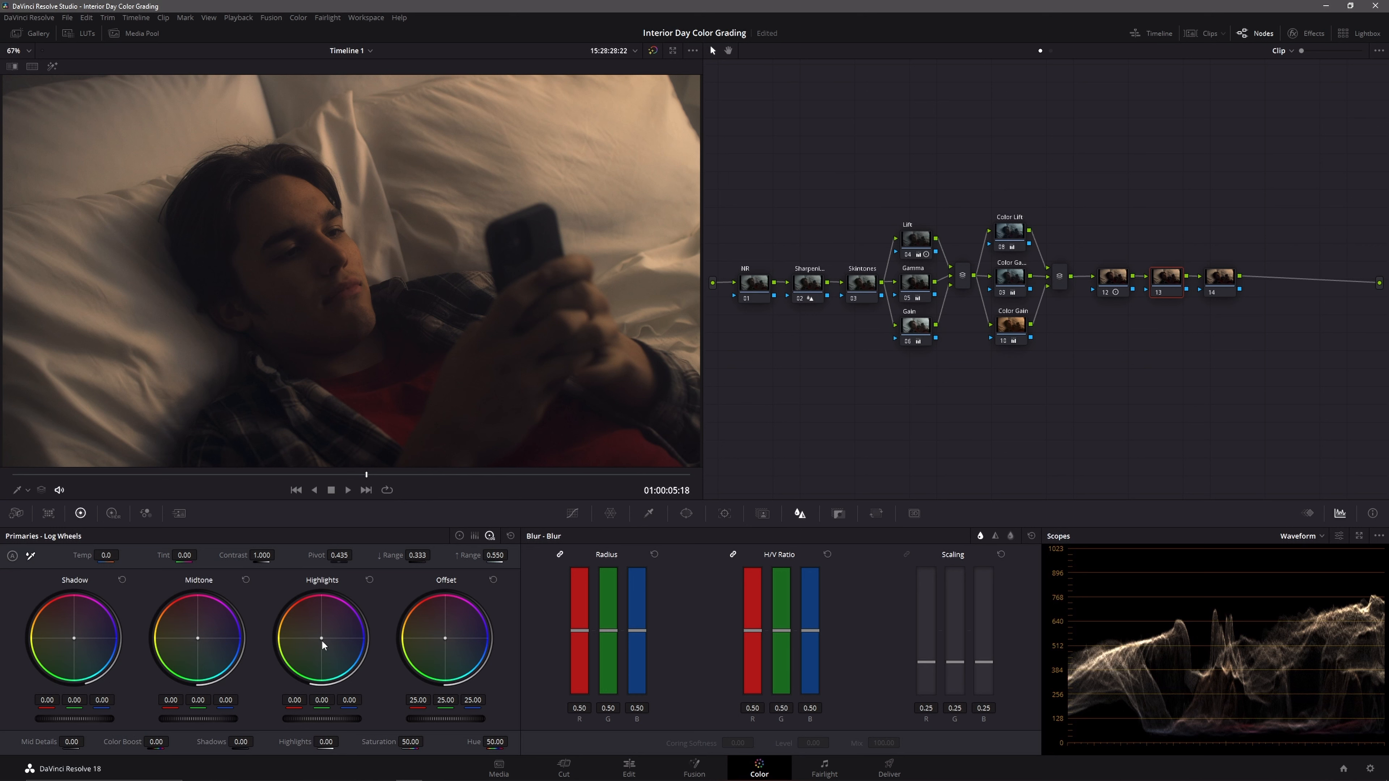
pyautogui.moveTo(323, 637); pyautogui.dragTo(328, 632)
pyautogui.moveTo(495, 555); pyautogui.dragTo(470, 556)
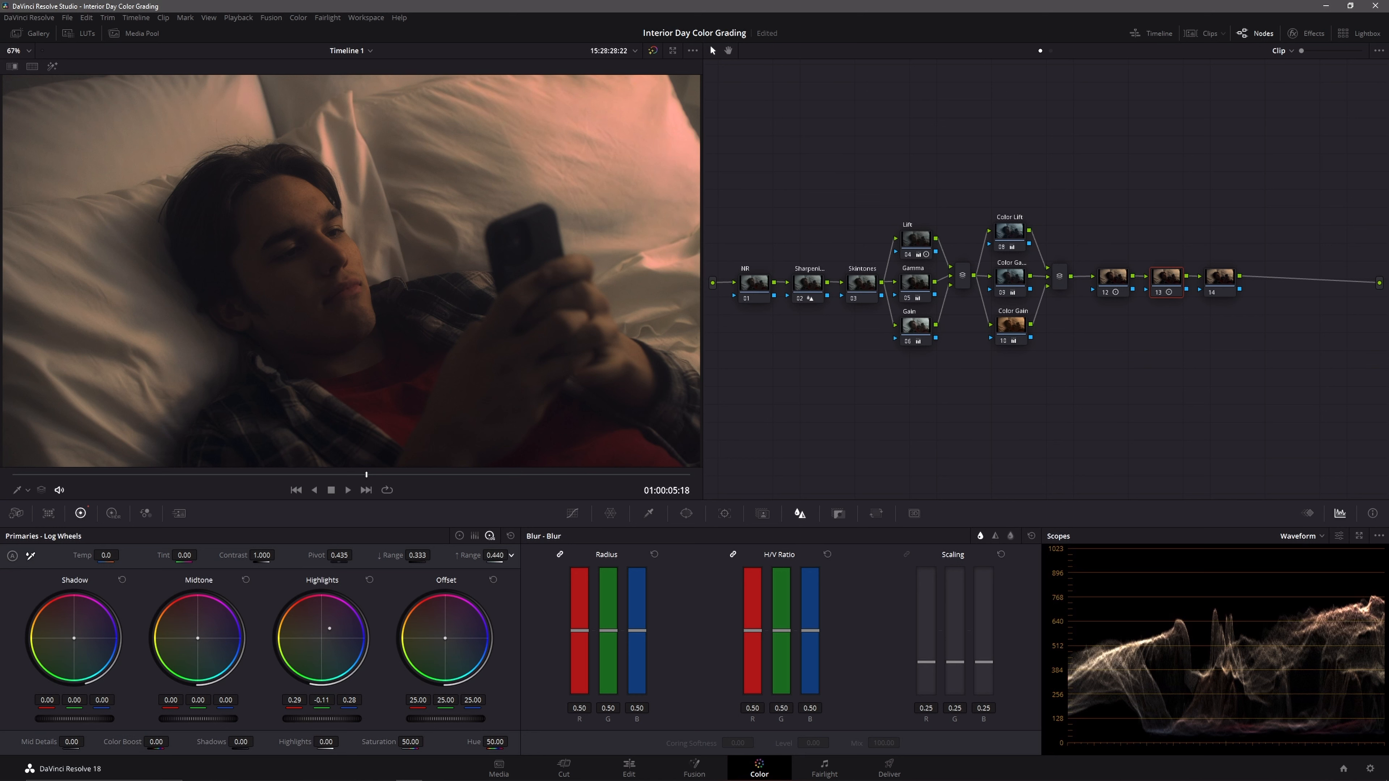
pyautogui.moveTo(495, 555)
pyautogui.mouseDown()
pyautogui.moveTo(471, 556)
pyautogui.moveTo(484, 555)
pyautogui.mouseUp()
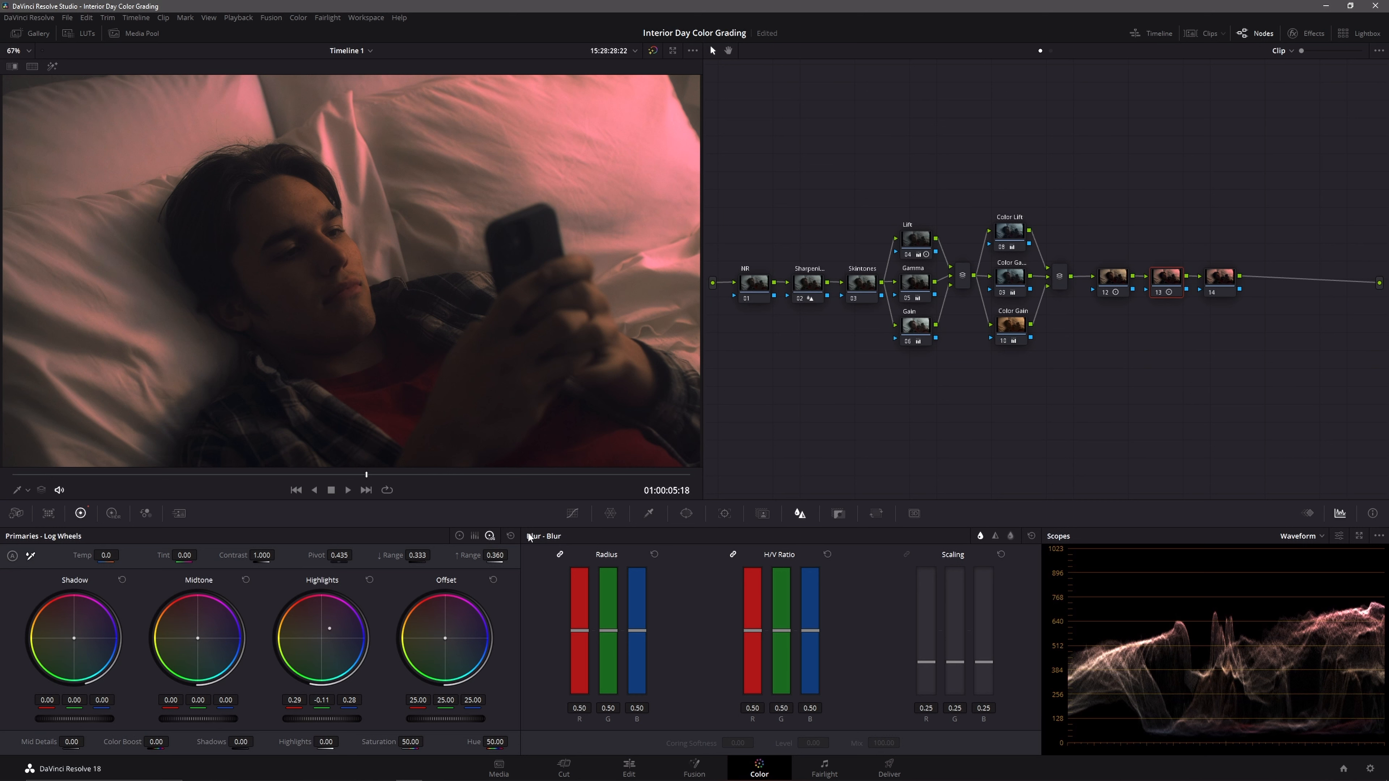
pyautogui.click(369, 580)
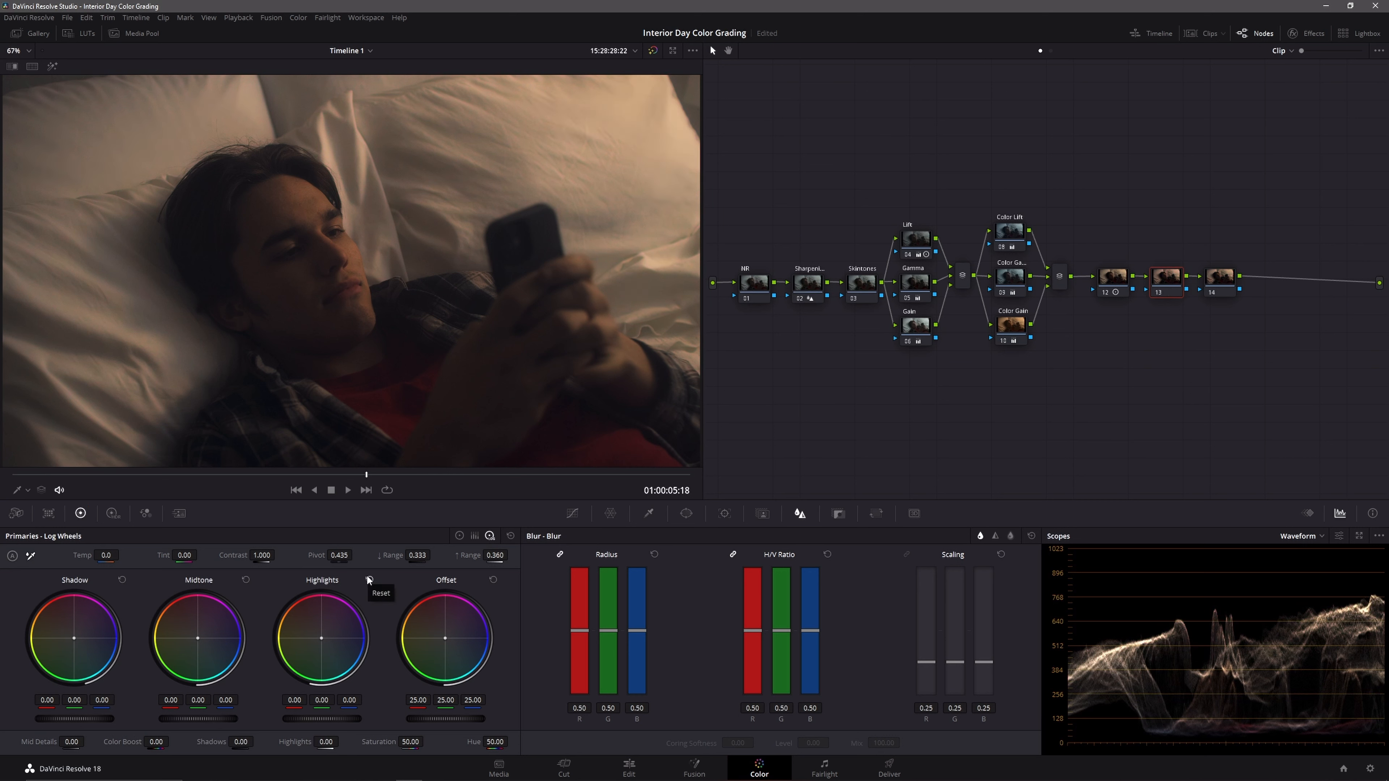
# Step: Cool node 13's log highlights to about red -0.12, green 0.02 and blue 0.15
pyautogui.moveTo(321, 642); pyautogui.dragTo(325, 640)
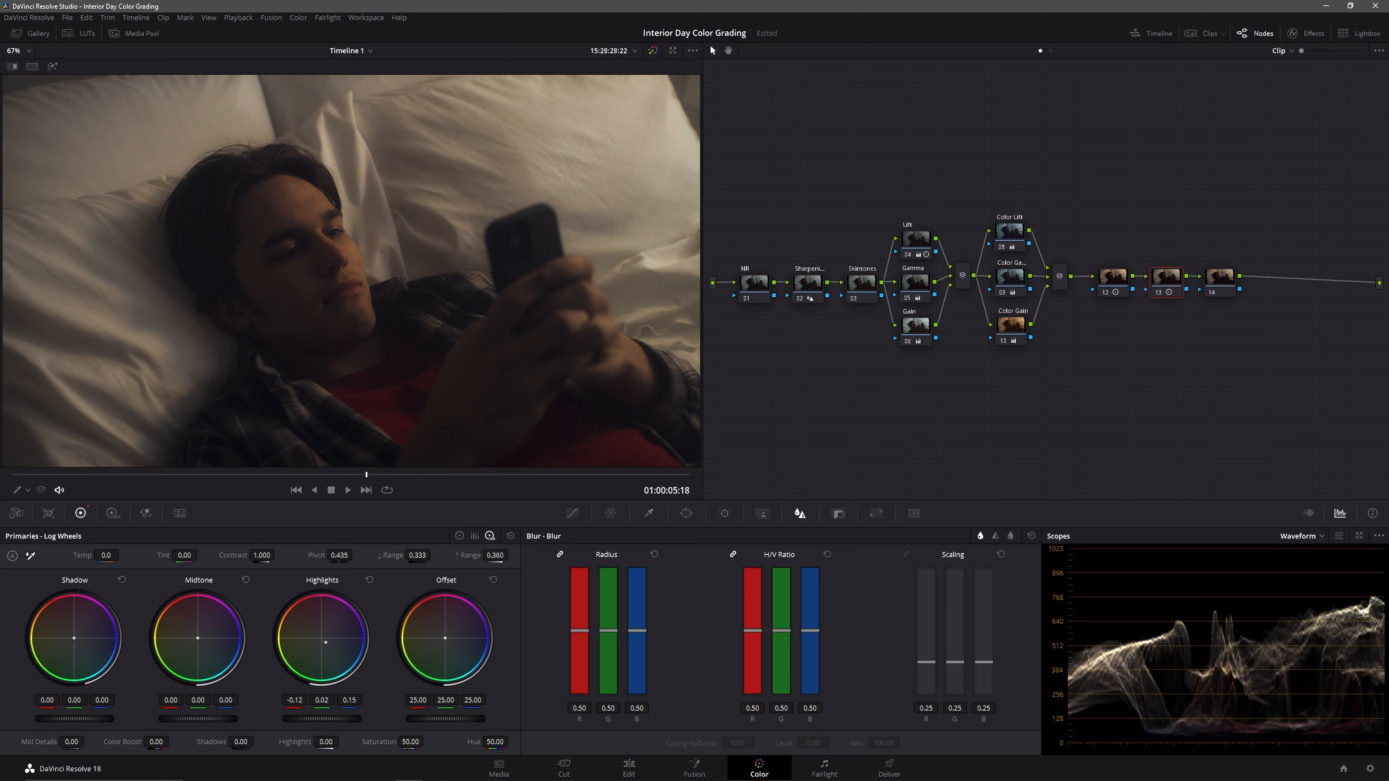
pyautogui.moveTo(326, 643); pyautogui.dragTo(328, 642)
# Step: Set node 14's color space to HSV
pyautogui.click(1218, 289)
pyautogui.rightClick(1221, 292)
pyautogui.moveTo(1286, 341)
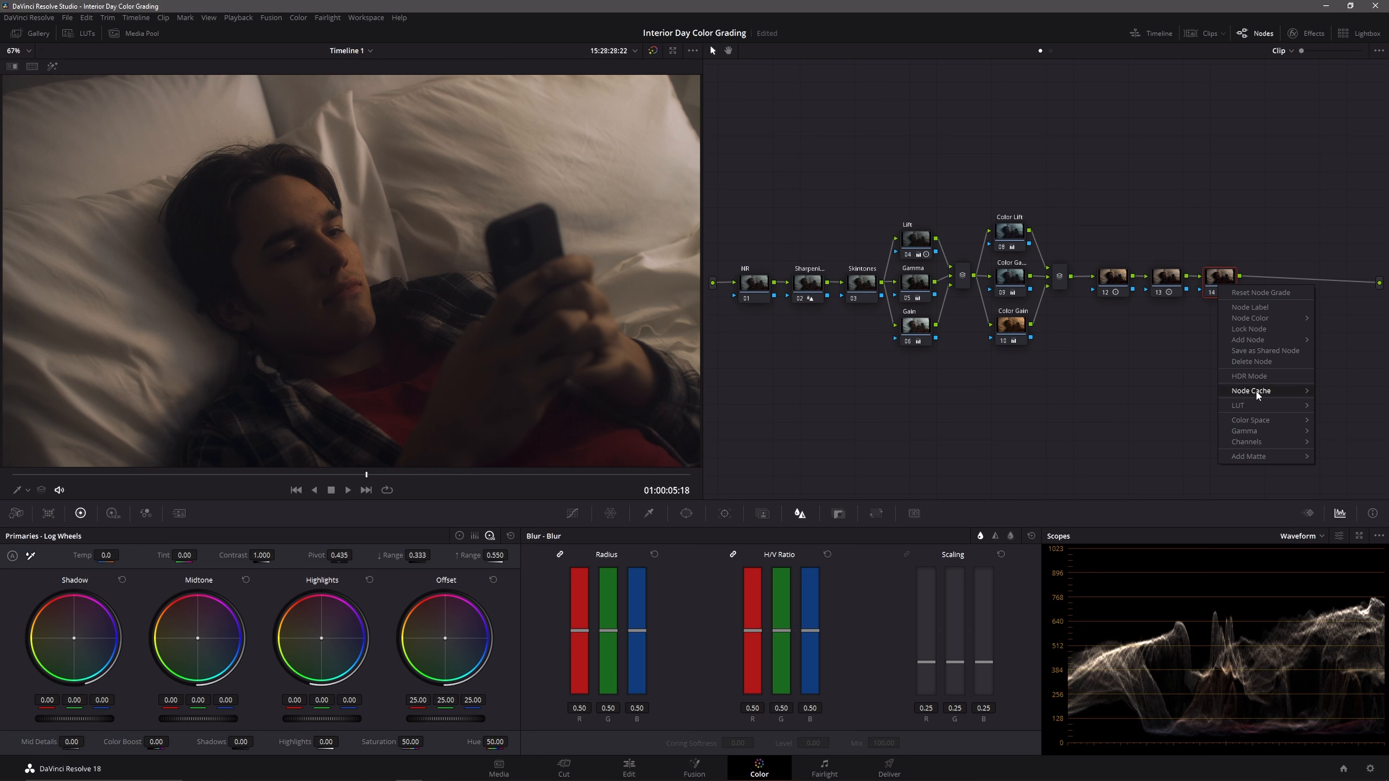
pyautogui.moveTo(1255, 421)
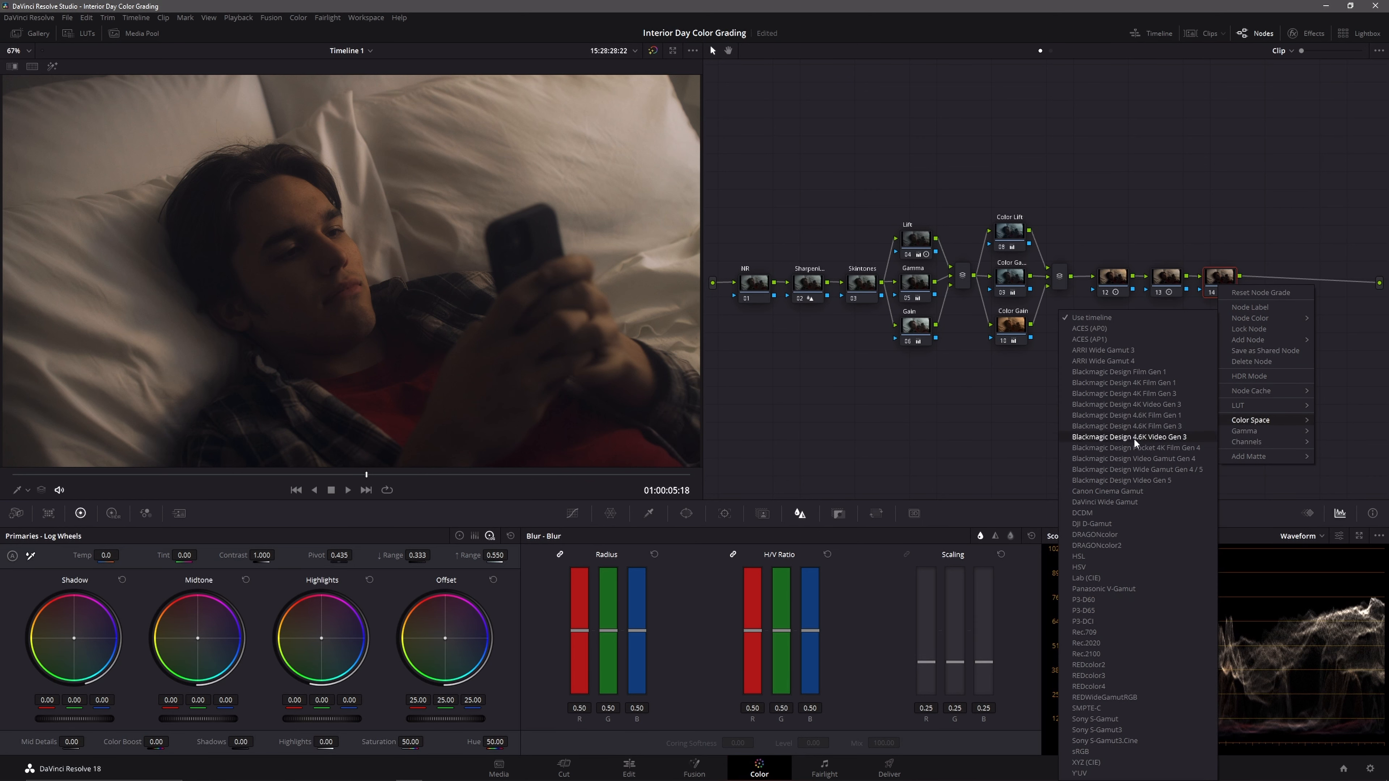
pyautogui.click(1118, 563)
# Step: Disable channels 1 and 3 on node 14, raise its Offset to 32.45 to boost saturation, and save the project
pyautogui.rightClick(1209, 285)
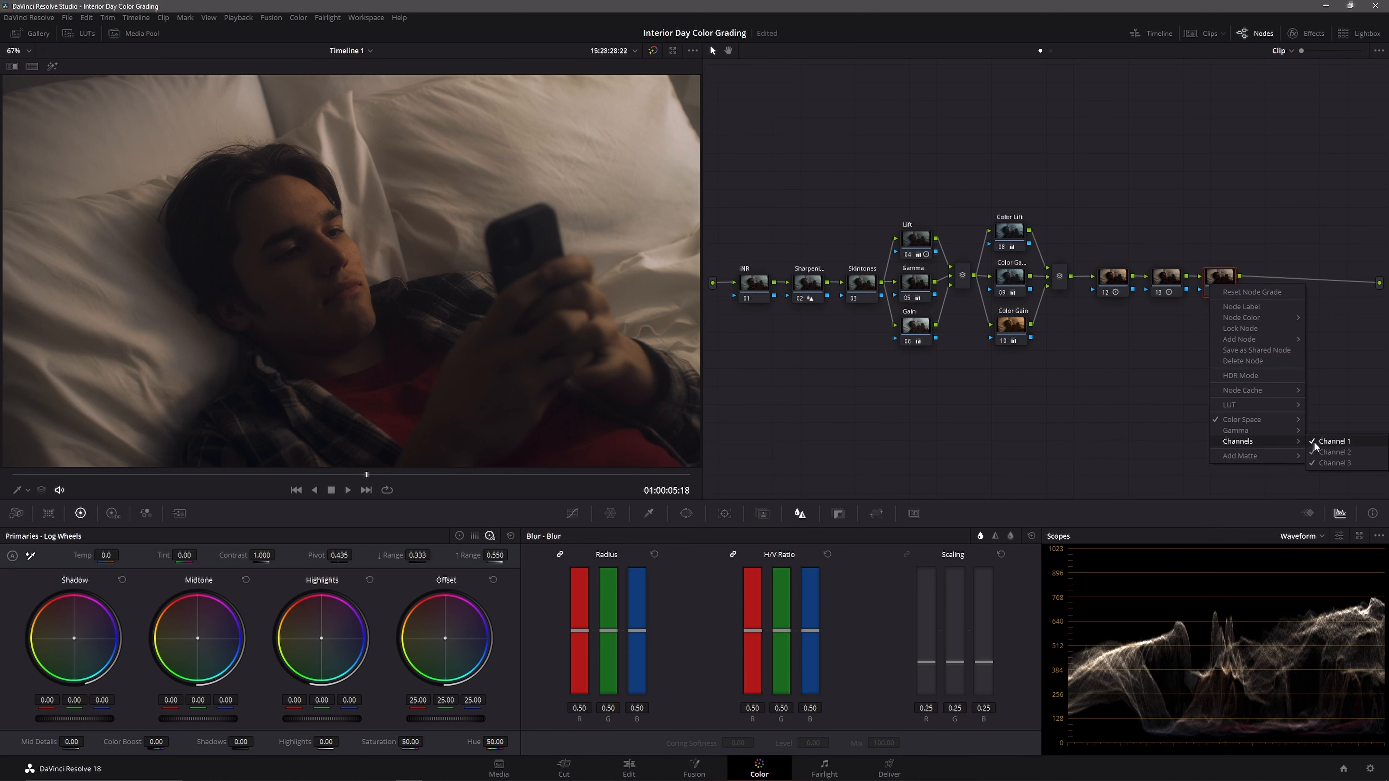
pyautogui.click(1314, 441)
pyautogui.rightClick(1223, 287)
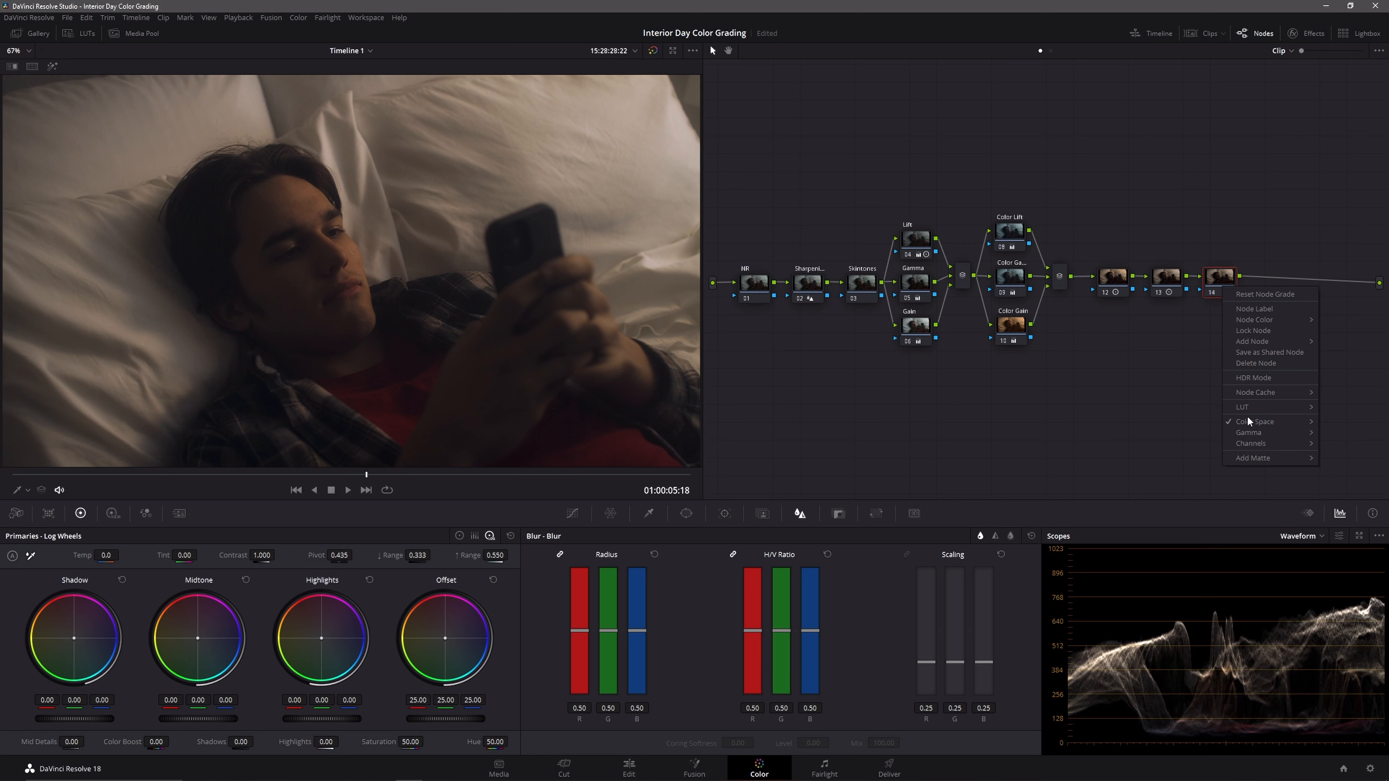
pyautogui.moveTo(1249, 443)
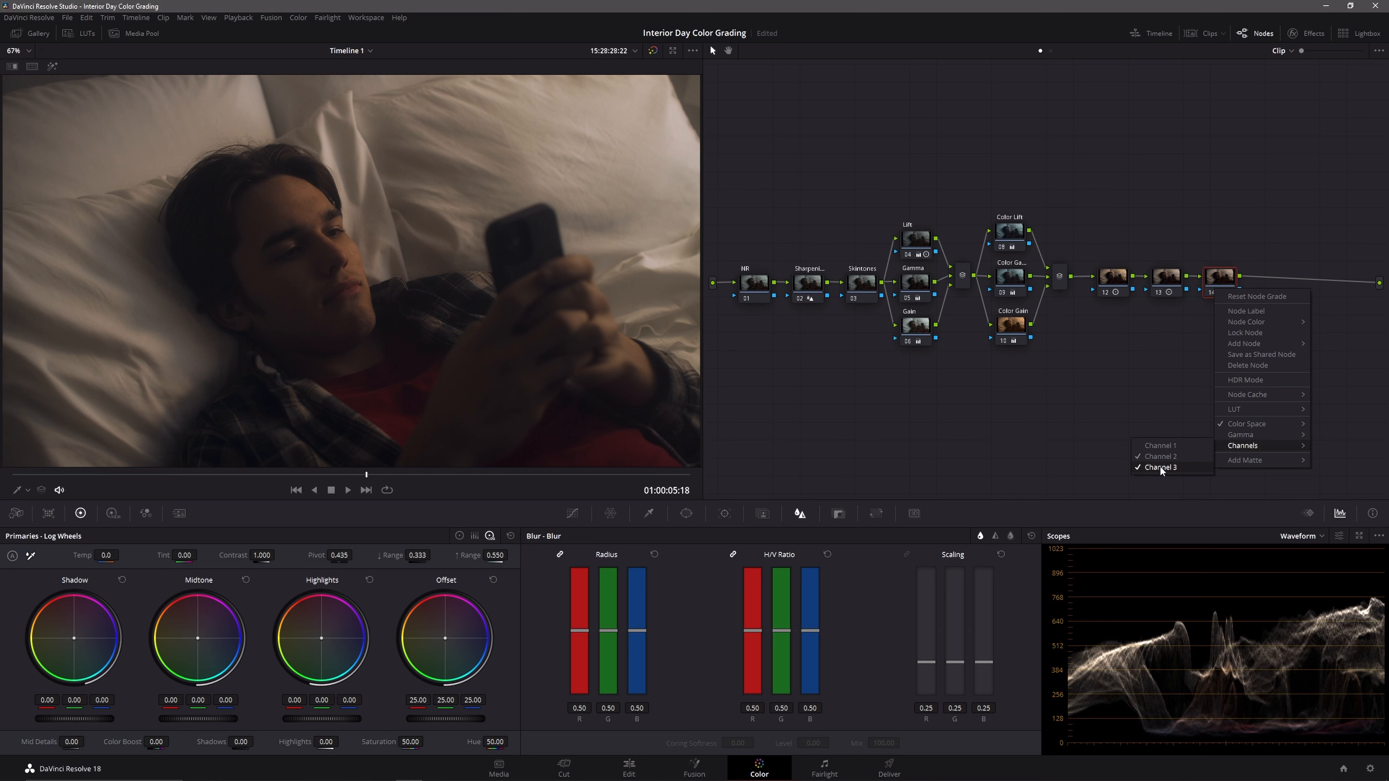
pyautogui.click(1160, 468)
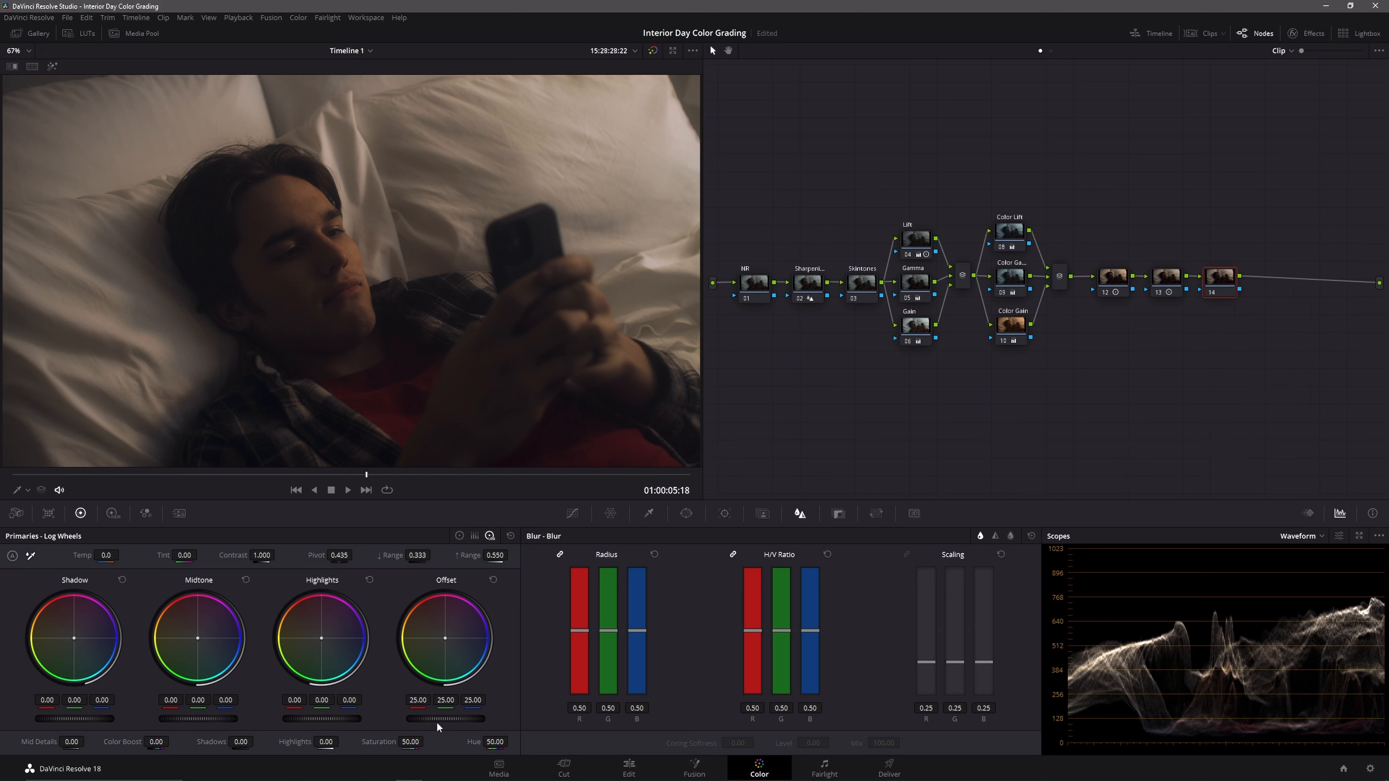
pyautogui.moveTo(446, 719); pyautogui.dragTo(474, 719)
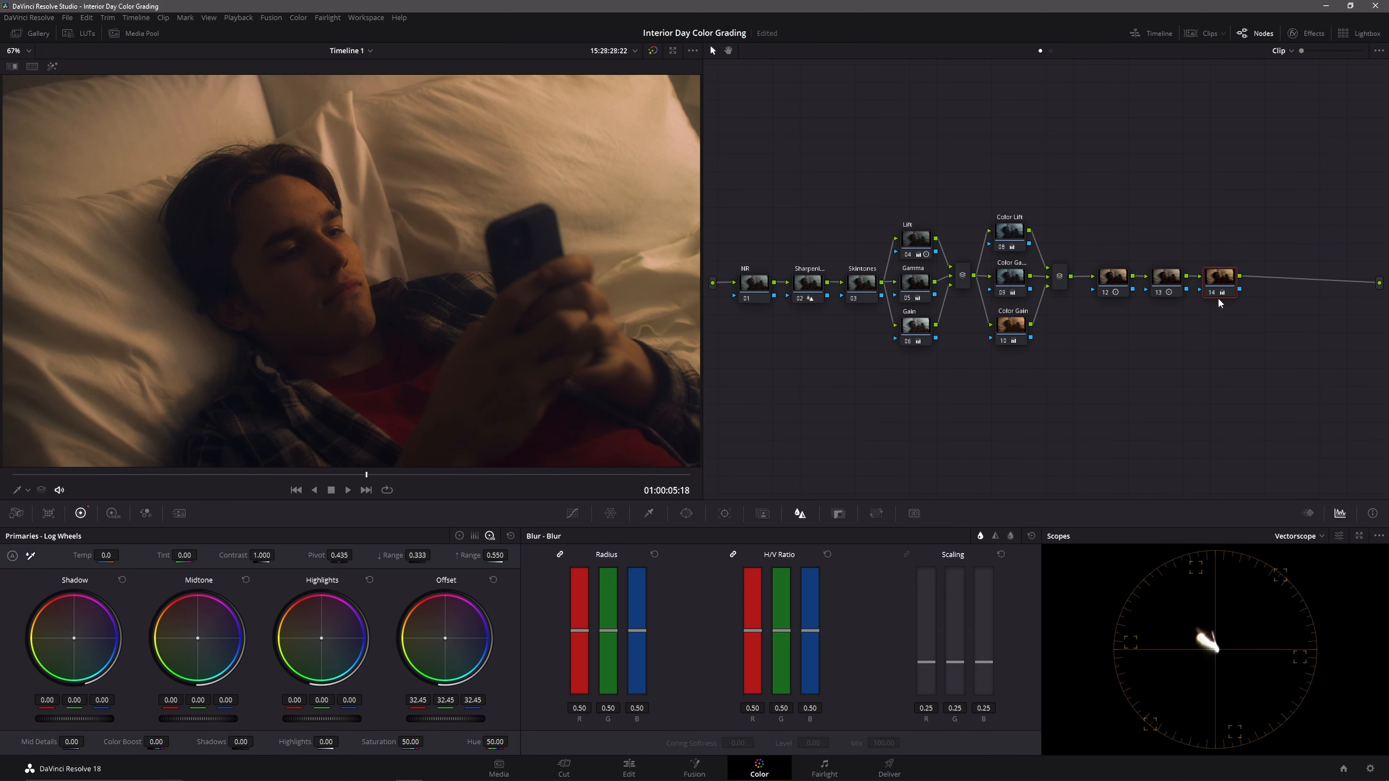
pyautogui.hotkey('ctrl', 's')
# Step: Add a serial node after node 14, shift its Offset color balance toward green, and save the project
pyautogui.hotkey('alt', 's')
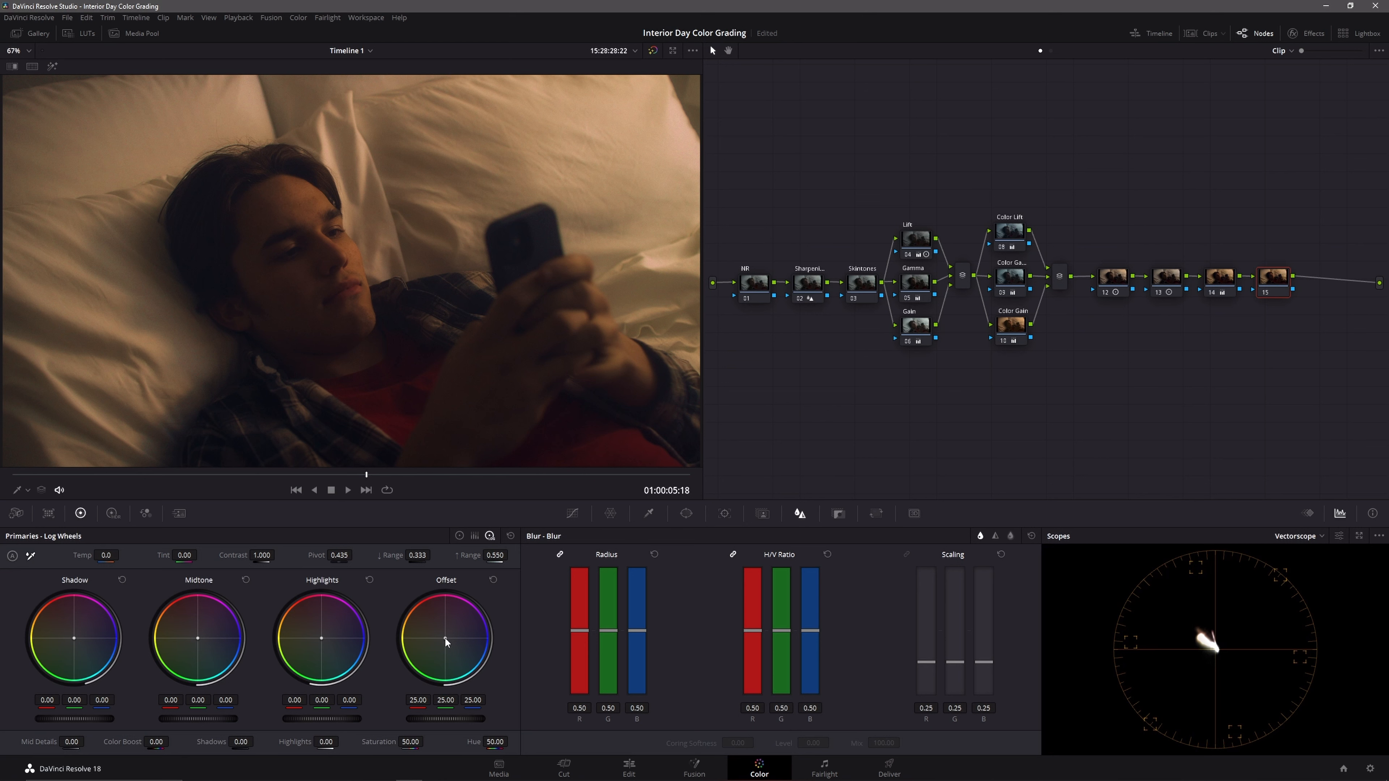
pyautogui.moveTo(446, 639); pyautogui.dragTo(447, 641)
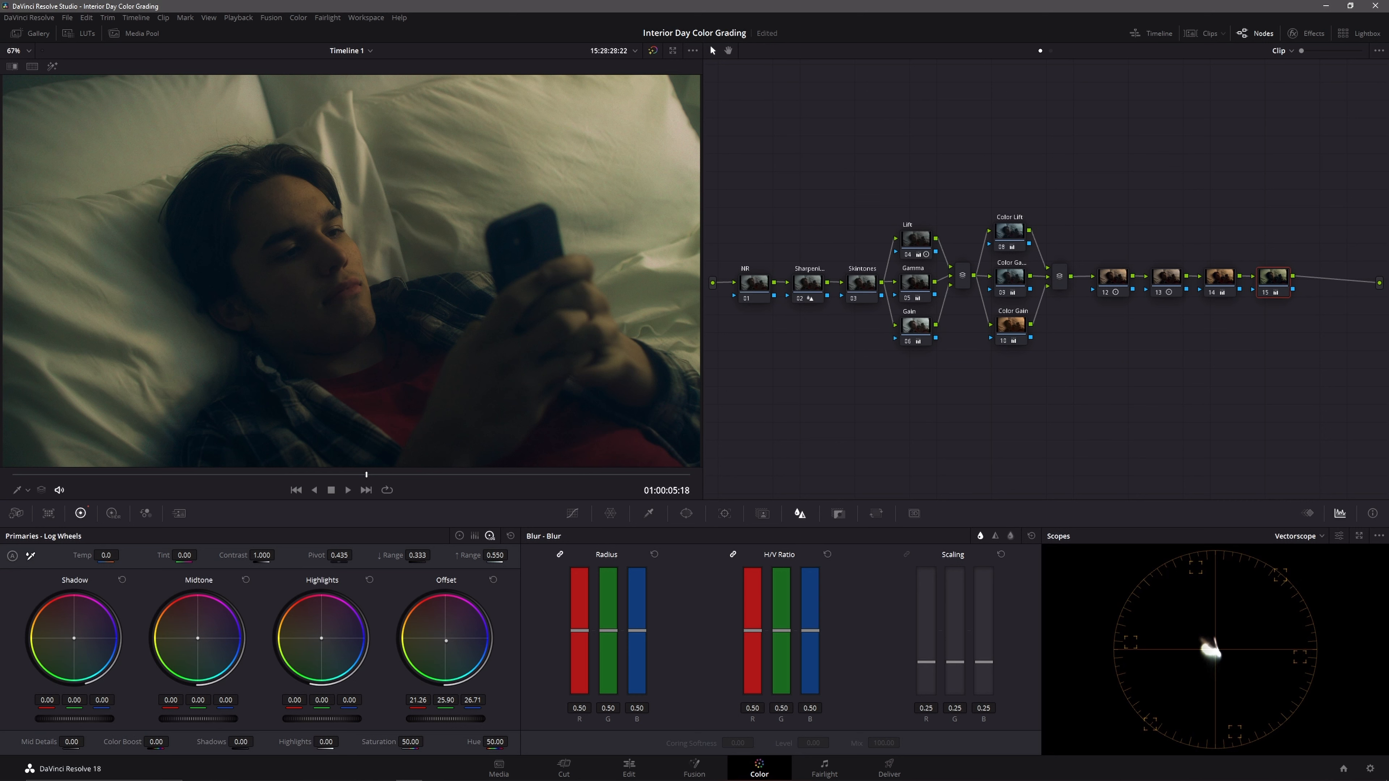
pyautogui.moveTo(446, 641); pyautogui.dragTo(446, 641)
pyautogui.hotkey('ctrl', 's')
# Step: Add serial node 16 with low range 0.259 and tint its log shadows to red 0.09, green -0.02 and blue -0.04
pyautogui.hotkey('alt', 's')
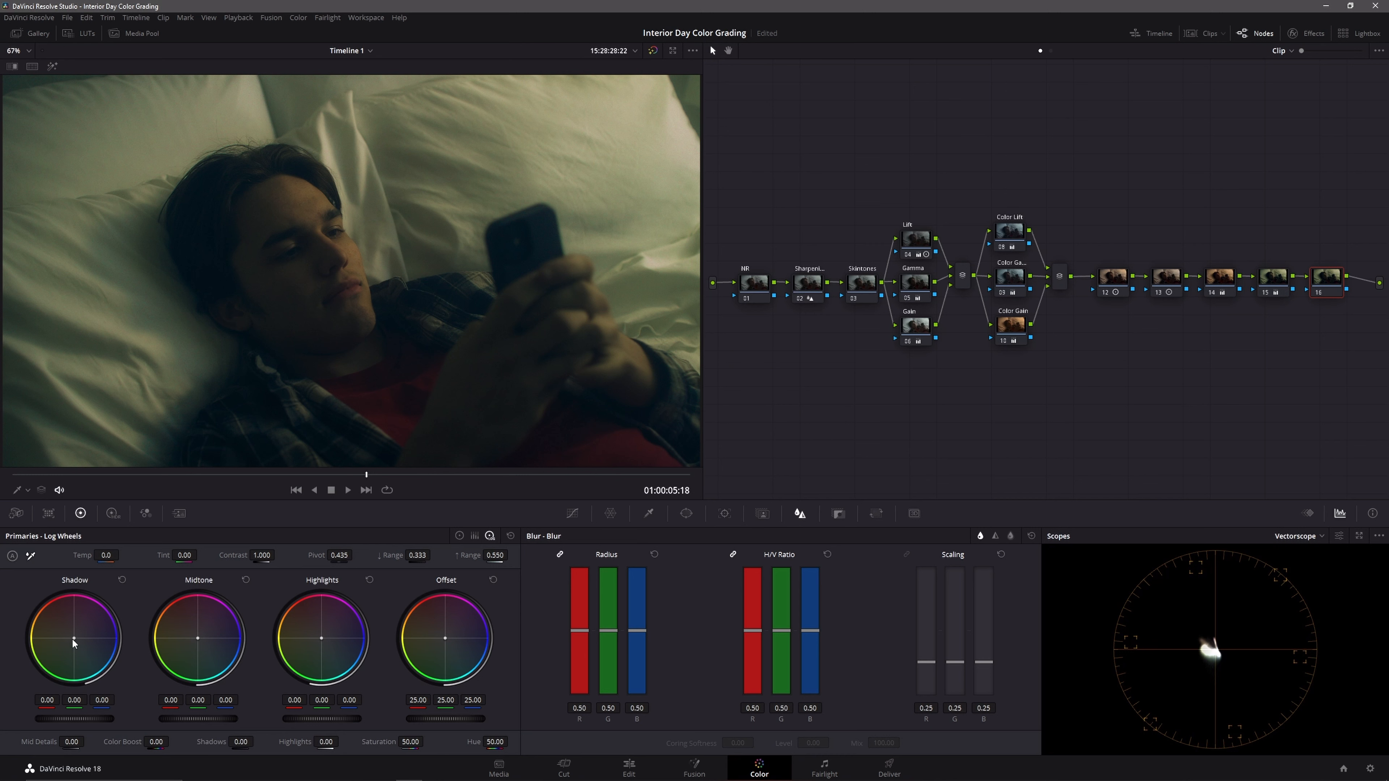
pyautogui.moveTo(76, 641); pyautogui.dragTo(81, 630)
pyautogui.moveTo(417, 555)
pyautogui.mouseDown()
pyautogui.moveTo(385, 555)
pyautogui.moveTo(414, 554)
pyautogui.mouseUp()
pyautogui.click(122, 580)
pyautogui.moveTo(76, 639); pyautogui.dragTo(73, 636)
# Step: Compare the shot with all grades bypassed and with node 16 toggled off and on
pyautogui.click(653, 51)
pyautogui.click(653, 51)
pyautogui.click(653, 51)
pyautogui.click(654, 51)
pyautogui.moveTo(1280, 278); pyautogui.dragTo(1278, 278)
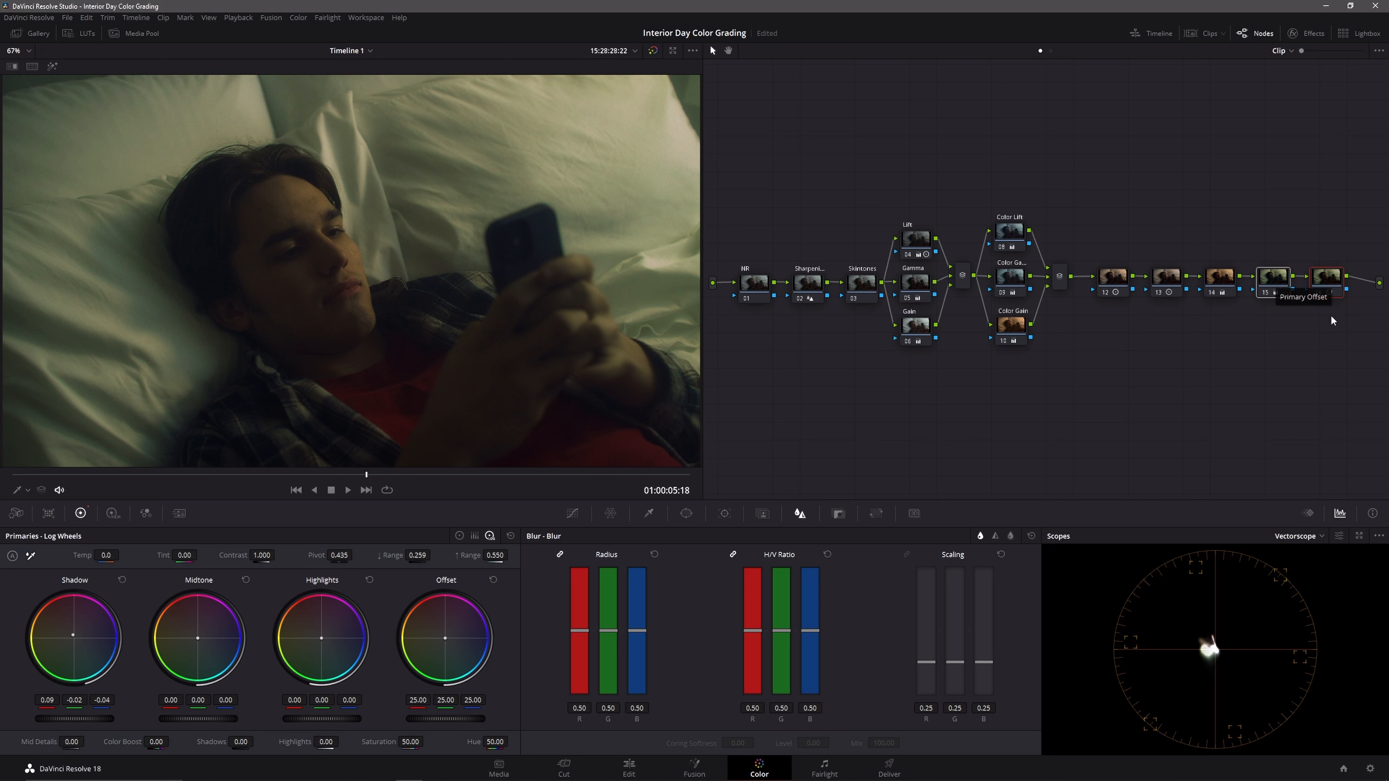
pyautogui.click(1318, 294)
pyautogui.click(1313, 295)
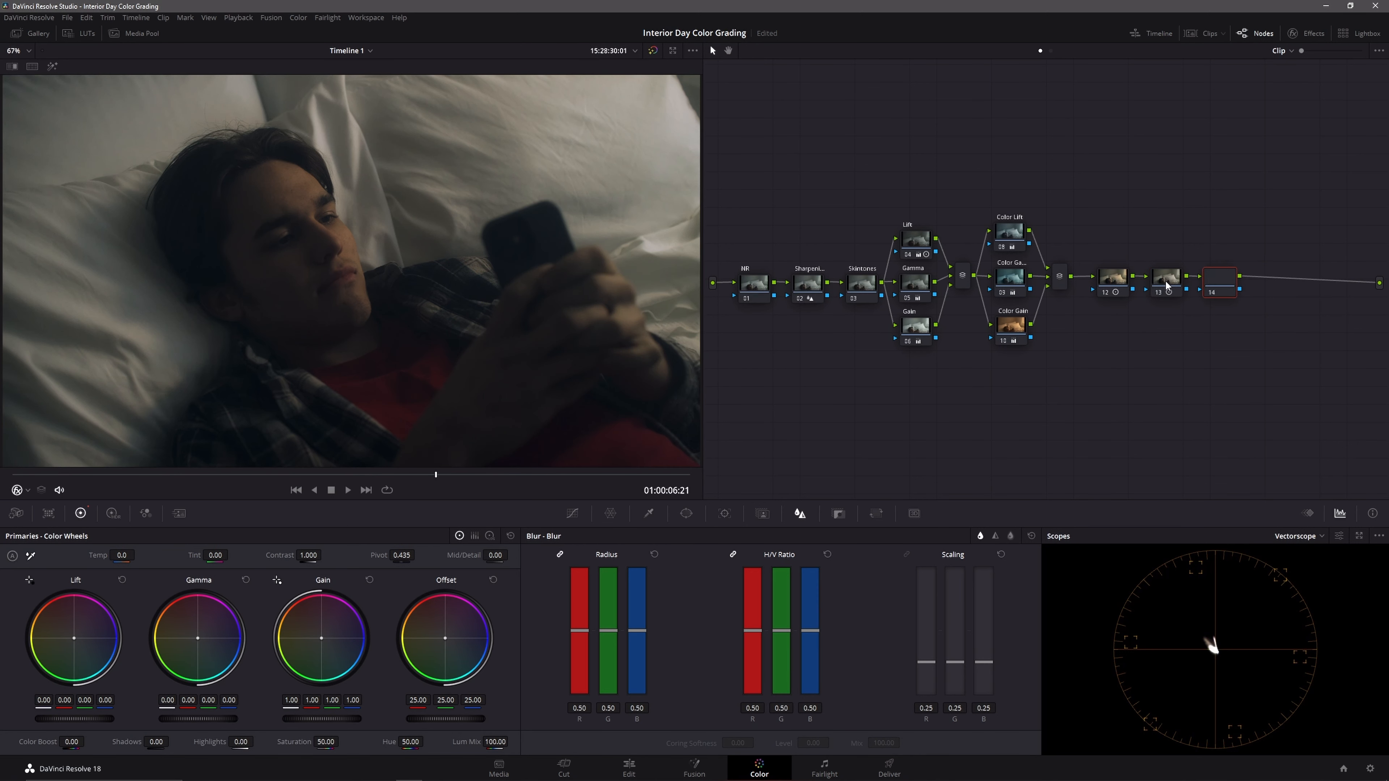
# Step: Add three serial nodes after node 14 and arrange nodes 14 to 17 in a row beneath the main node tree
pyautogui.hotkey('alt', 's')
pyautogui.hotkey('alt', 's')
pyautogui.hotkey('alt', 's')
pyautogui.moveTo(1343, 218); pyautogui.dragTo(770, 397)
pyautogui.hotkey('alt', 's')
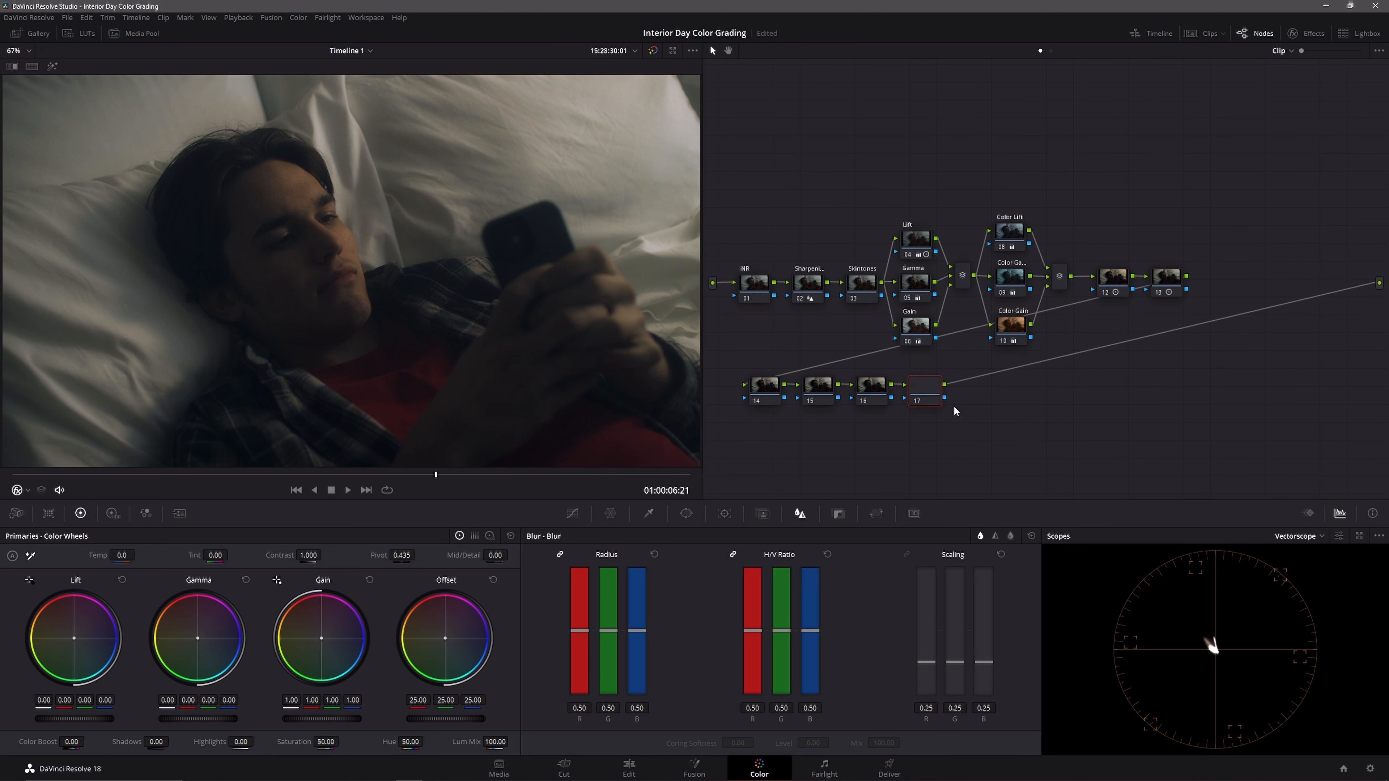
pyautogui.moveTo(963, 426); pyautogui.dragTo(803, 397)
pyautogui.click(999, 414)
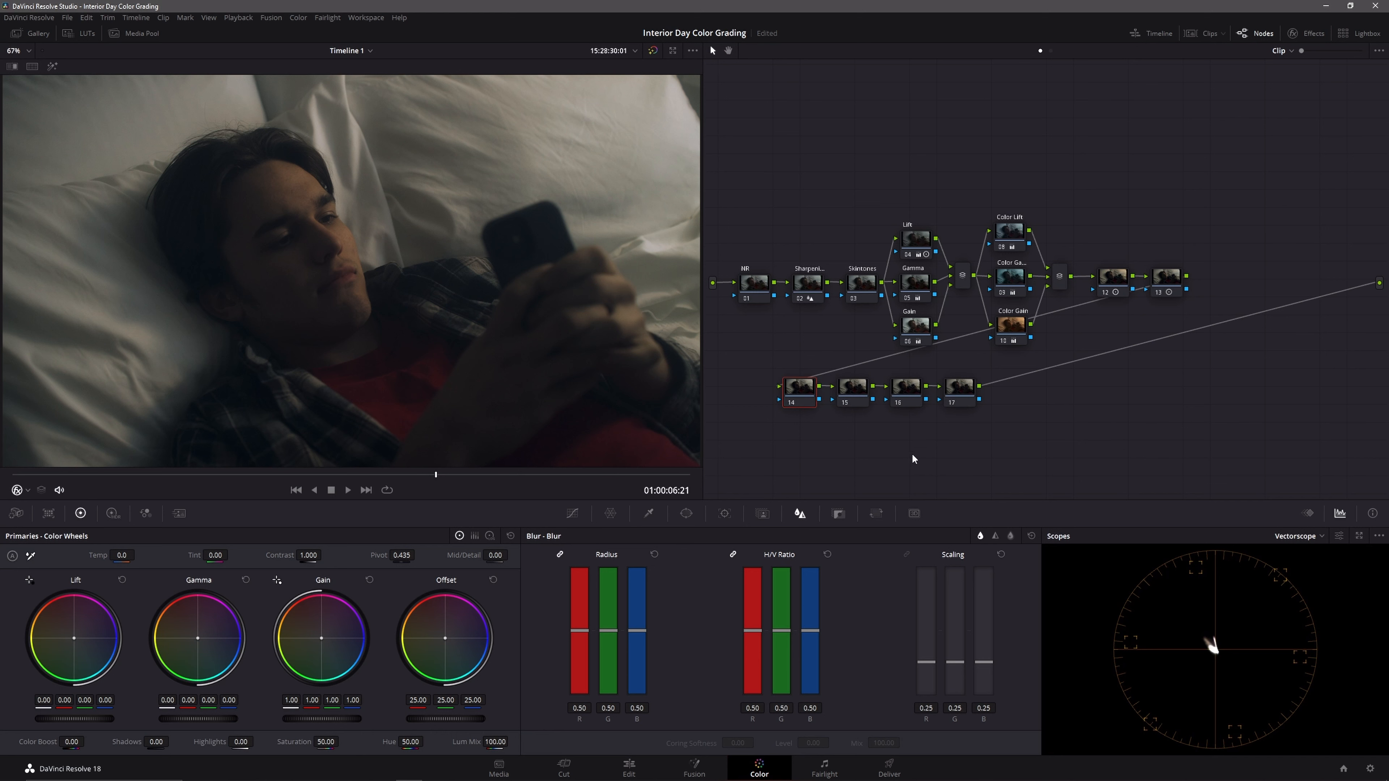
# Step: Apply a Color Space Transform to node 14 with DaVinci Wide Gamut input color space and DaVinci Intermediate input gamma
pyautogui.click(1306, 36)
pyautogui.moveTo(1284, 314); pyautogui.dragTo(764, 390)
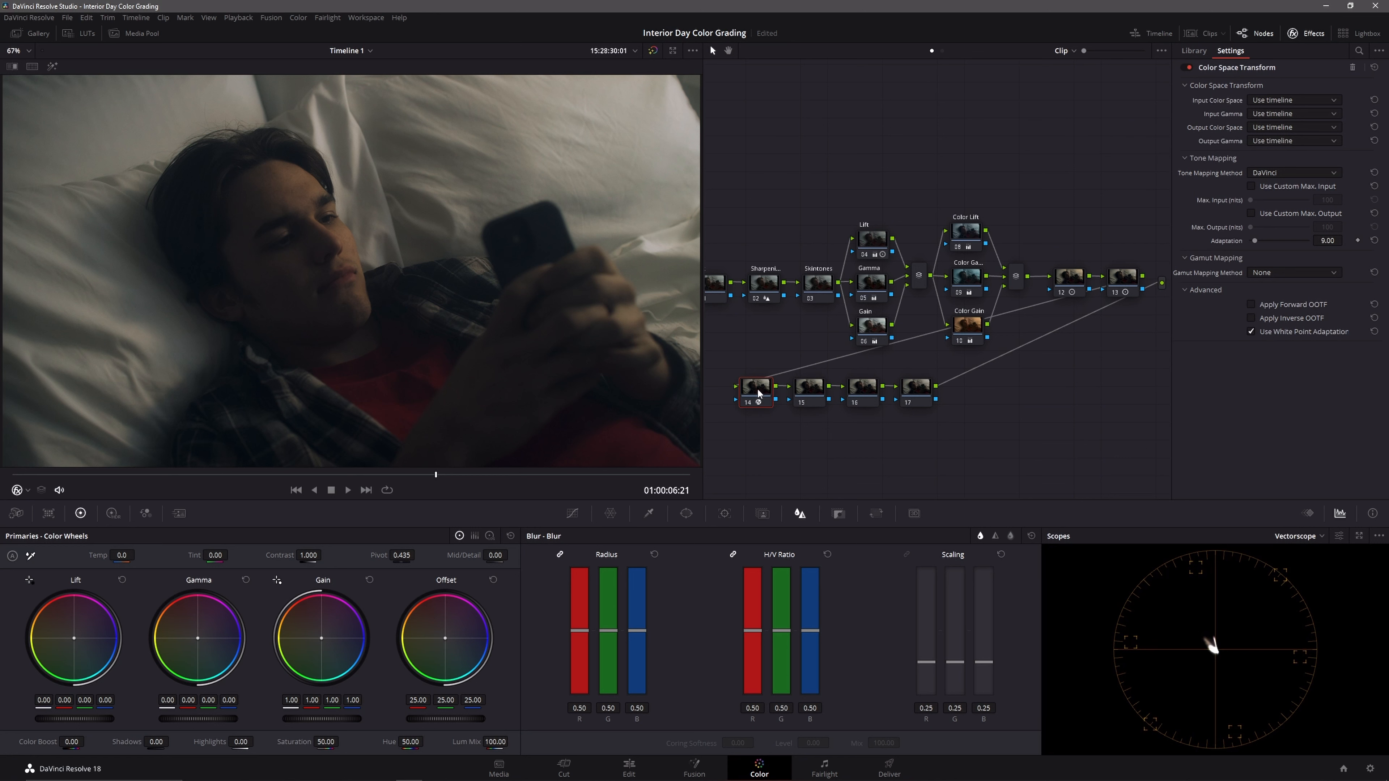
pyautogui.click(1293, 99)
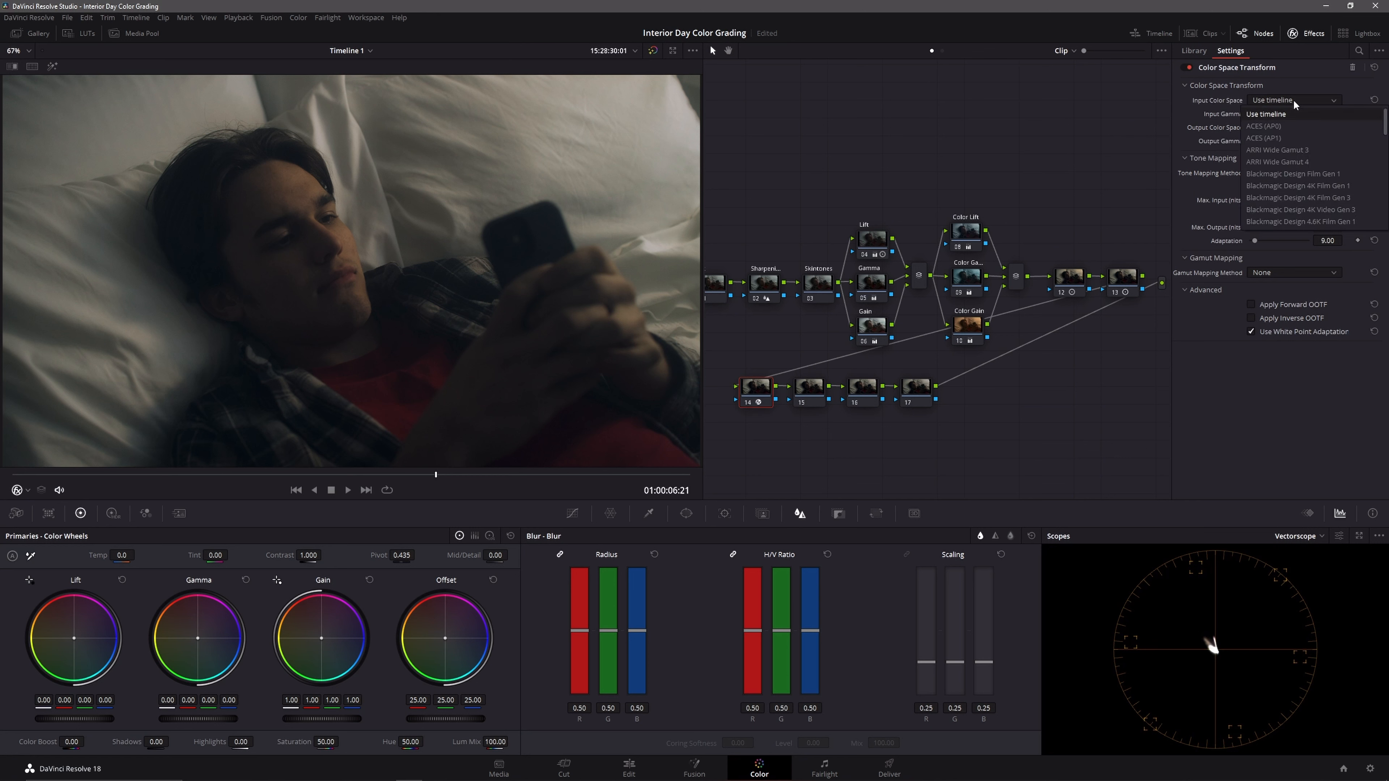
pyautogui.click(1285, 222)
pyautogui.click(1287, 114)
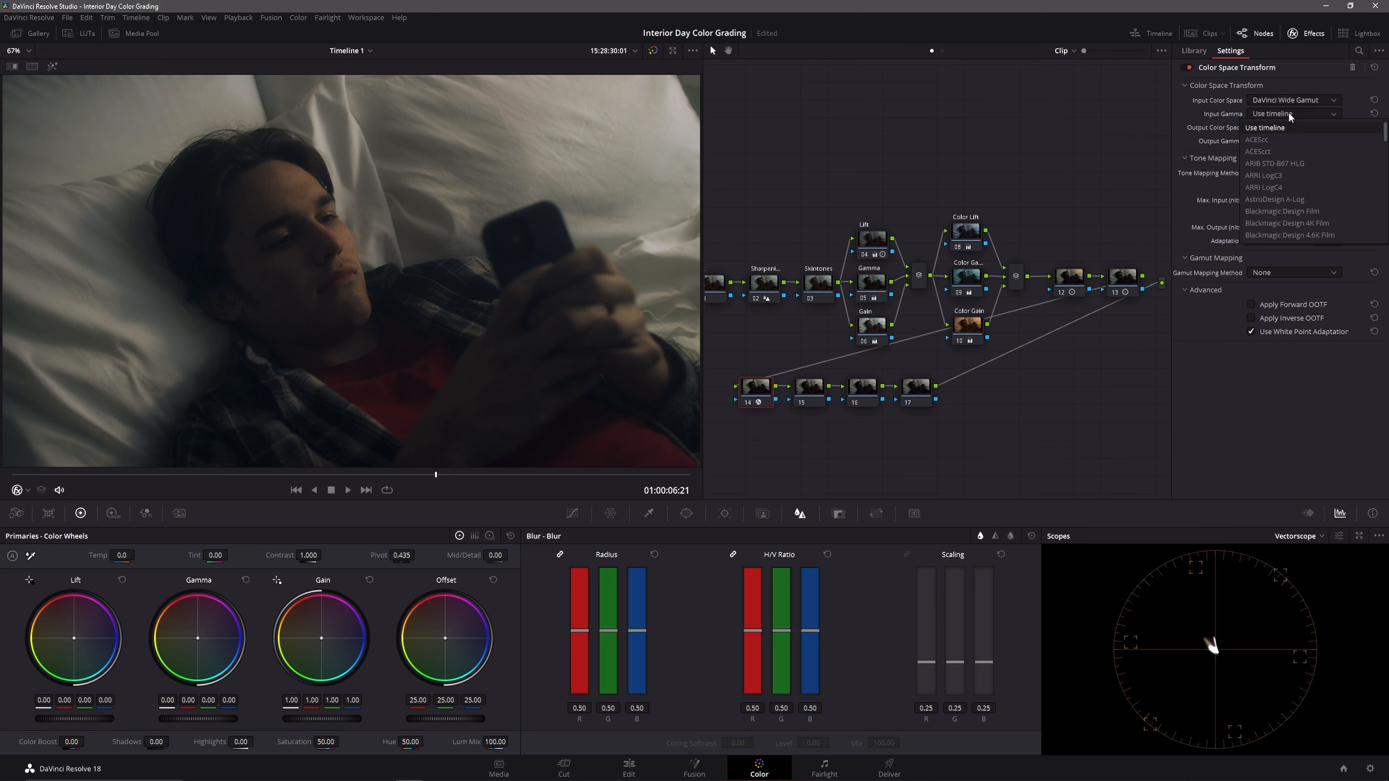
pyautogui.click(1282, 236)
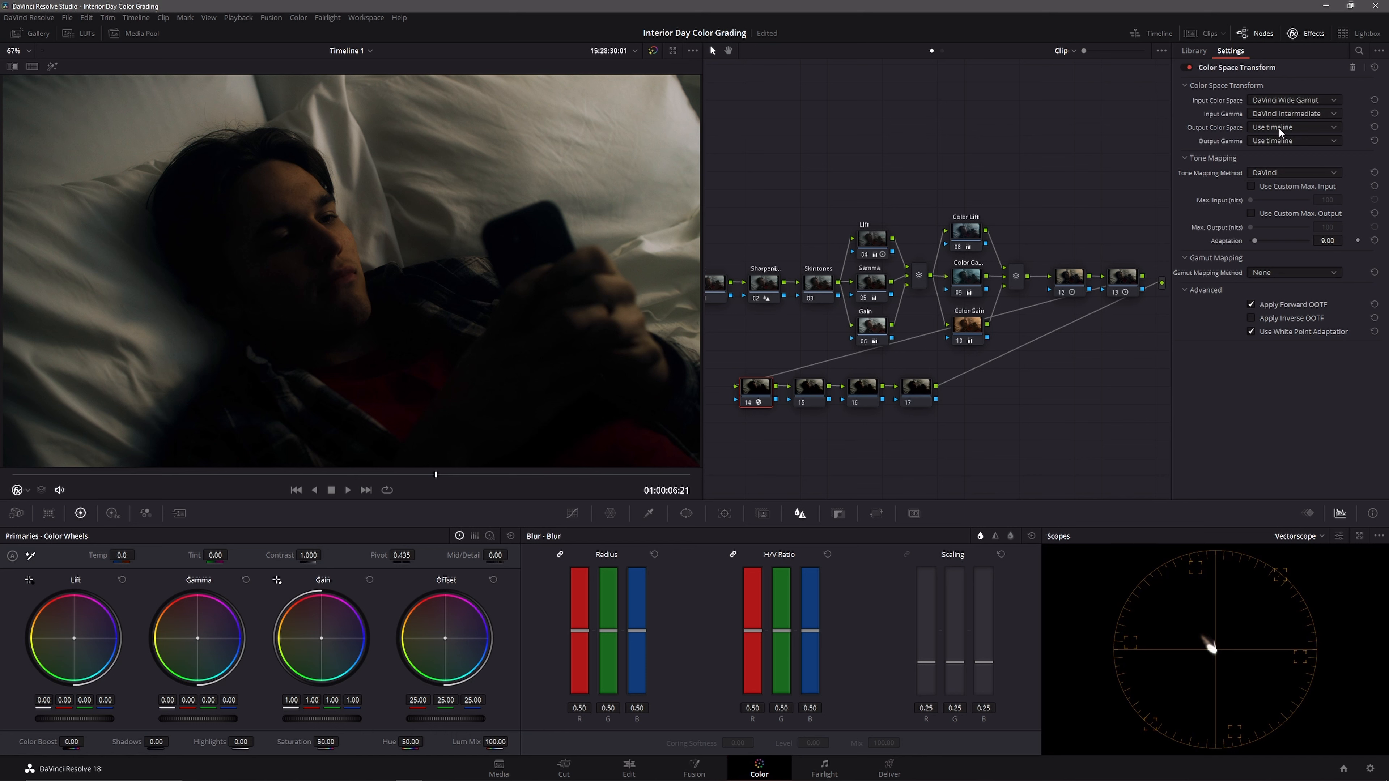
# Step: Set the node 14 transform's output color space and output gamma to sRGB, and choose its tone mapping method
pyautogui.click(1280, 129)
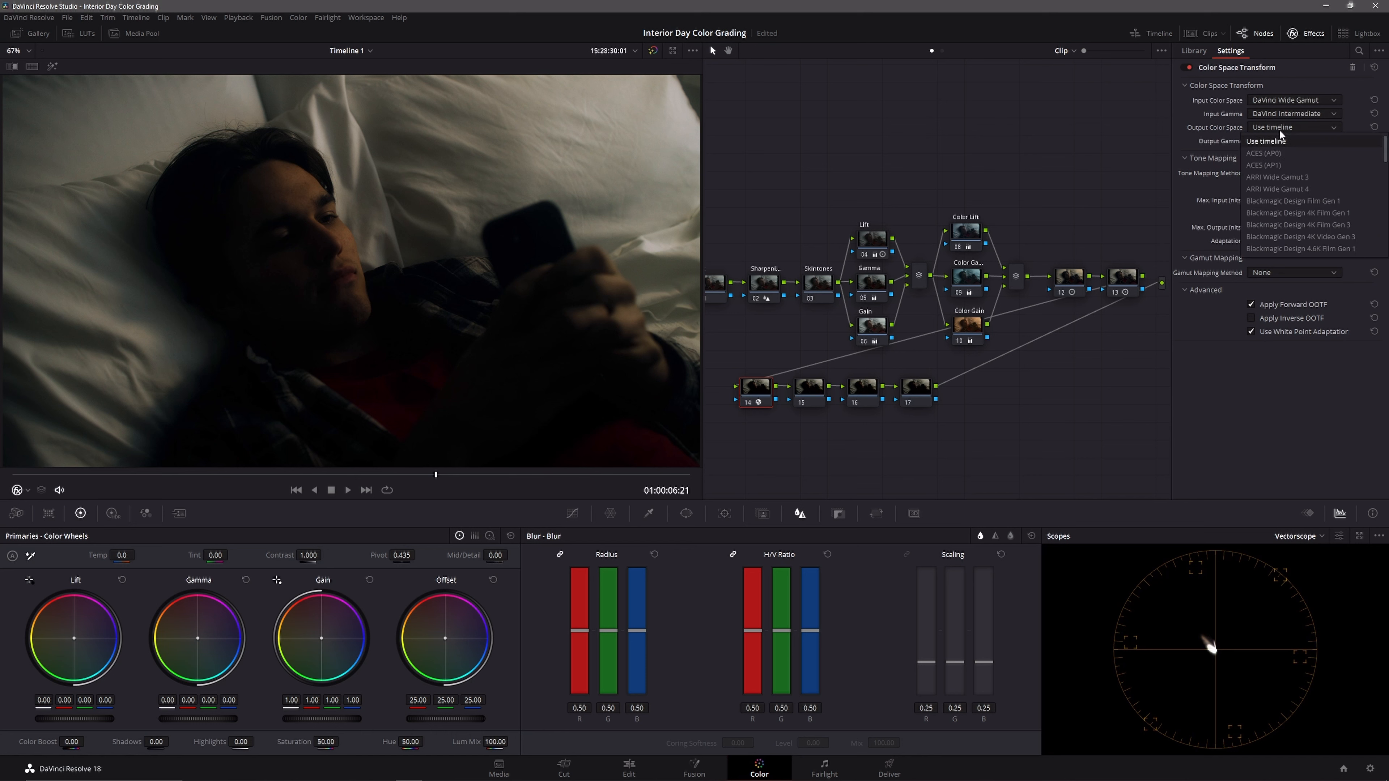
pyautogui.scroll(-8, 1296, 202)
pyautogui.scroll(-3, 1283, 244)
pyautogui.scroll(-1, 1275, 246)
pyautogui.click(1269, 226)
pyautogui.click(1290, 142)
pyautogui.scroll(-12, 1282, 230)
pyautogui.scroll(-3, 1280, 230)
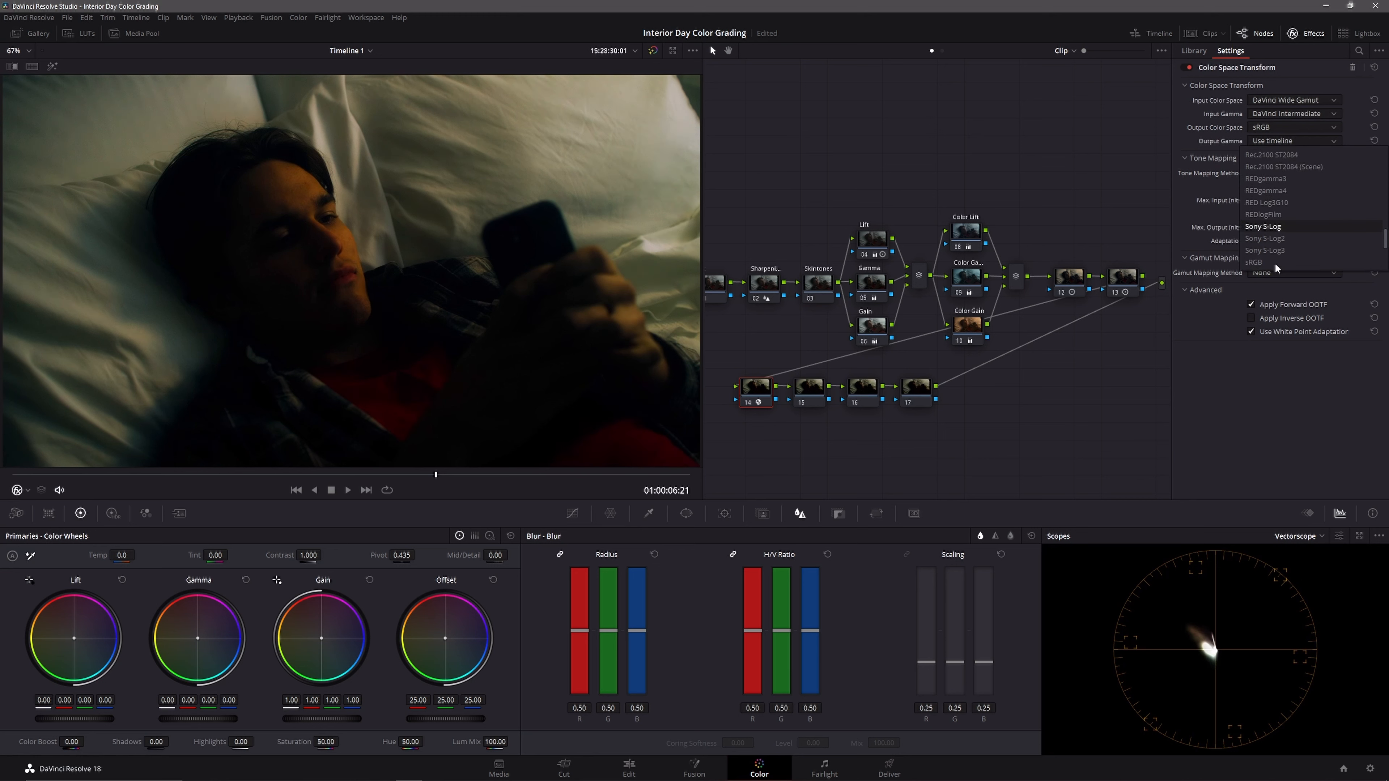
pyautogui.click(1272, 255)
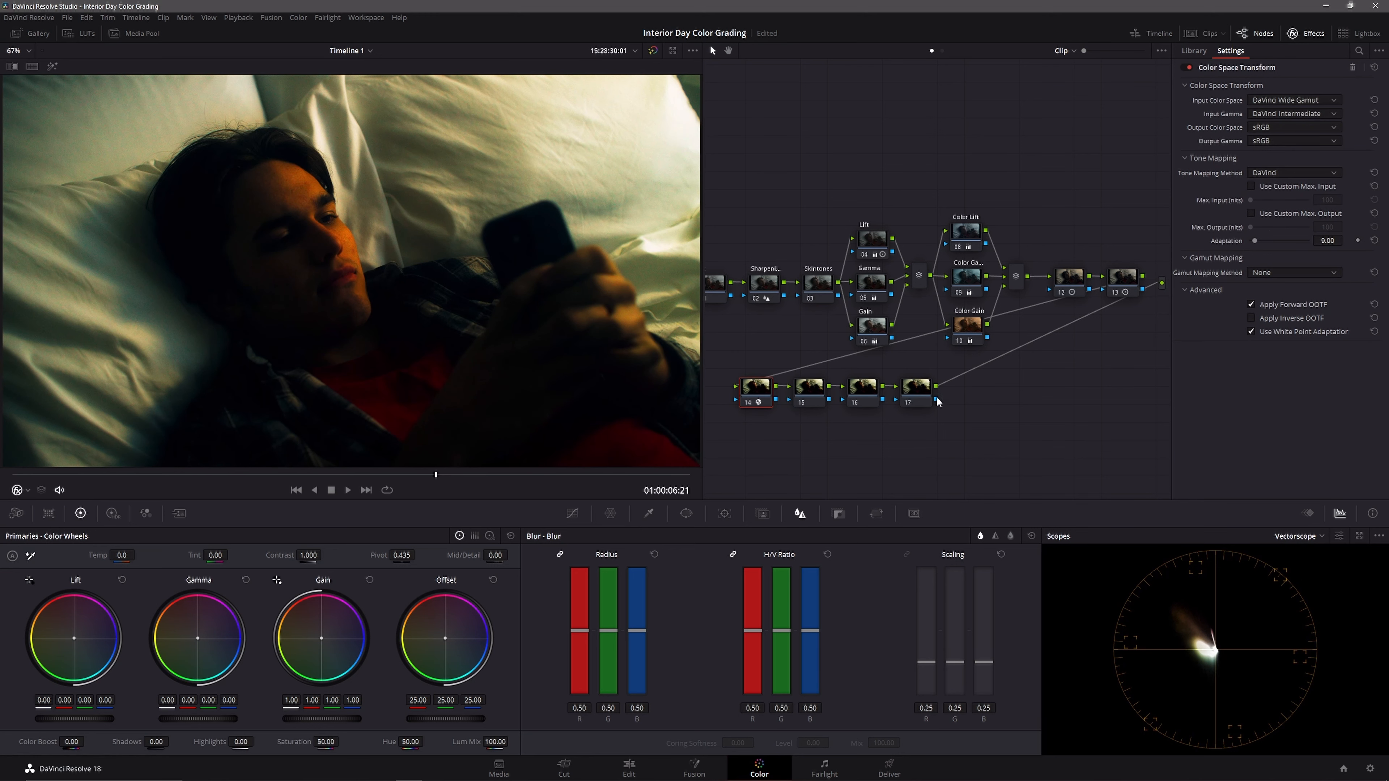
pyautogui.click(1282, 173)
pyautogui.click(1279, 223)
# Step: Apply the SBG Kodak 5283 2 film LUT to node 16
pyautogui.click(862, 388)
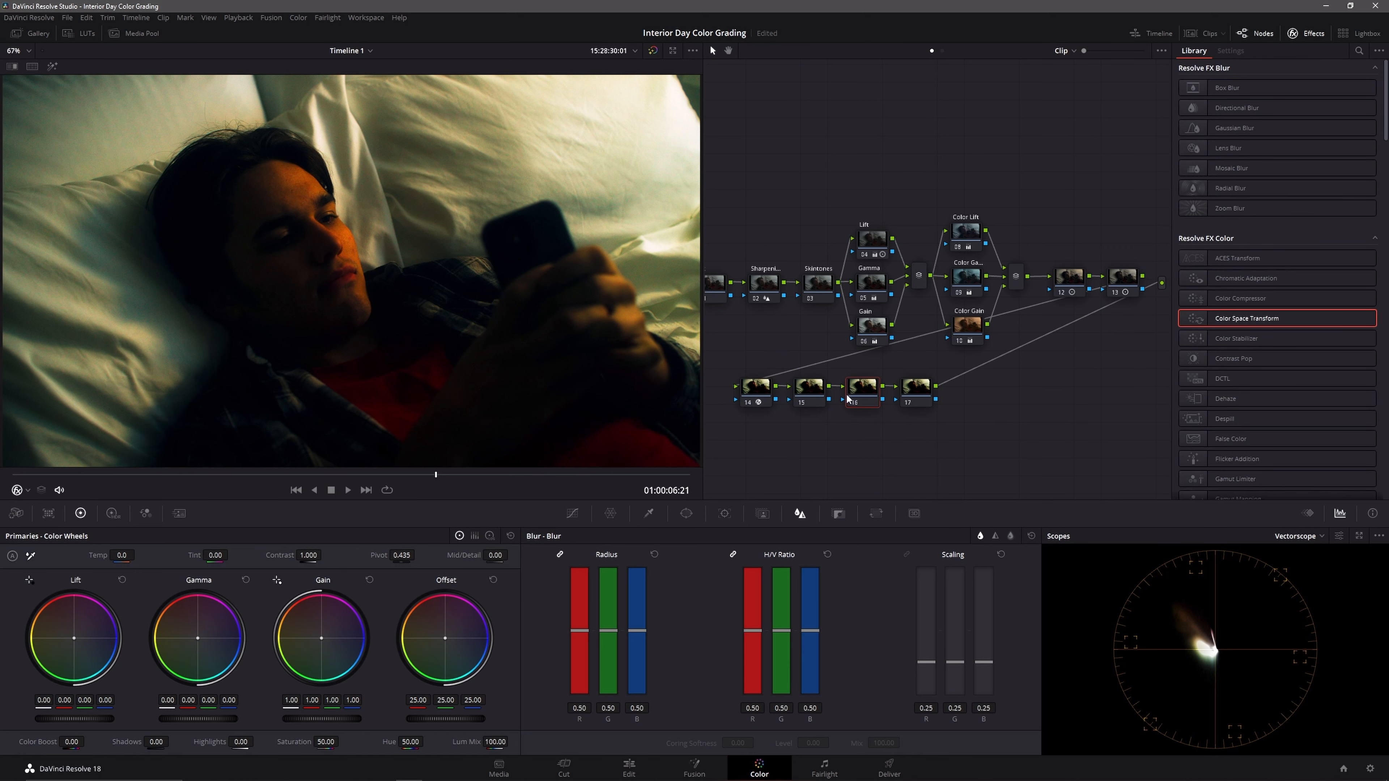
pyautogui.click(93, 37)
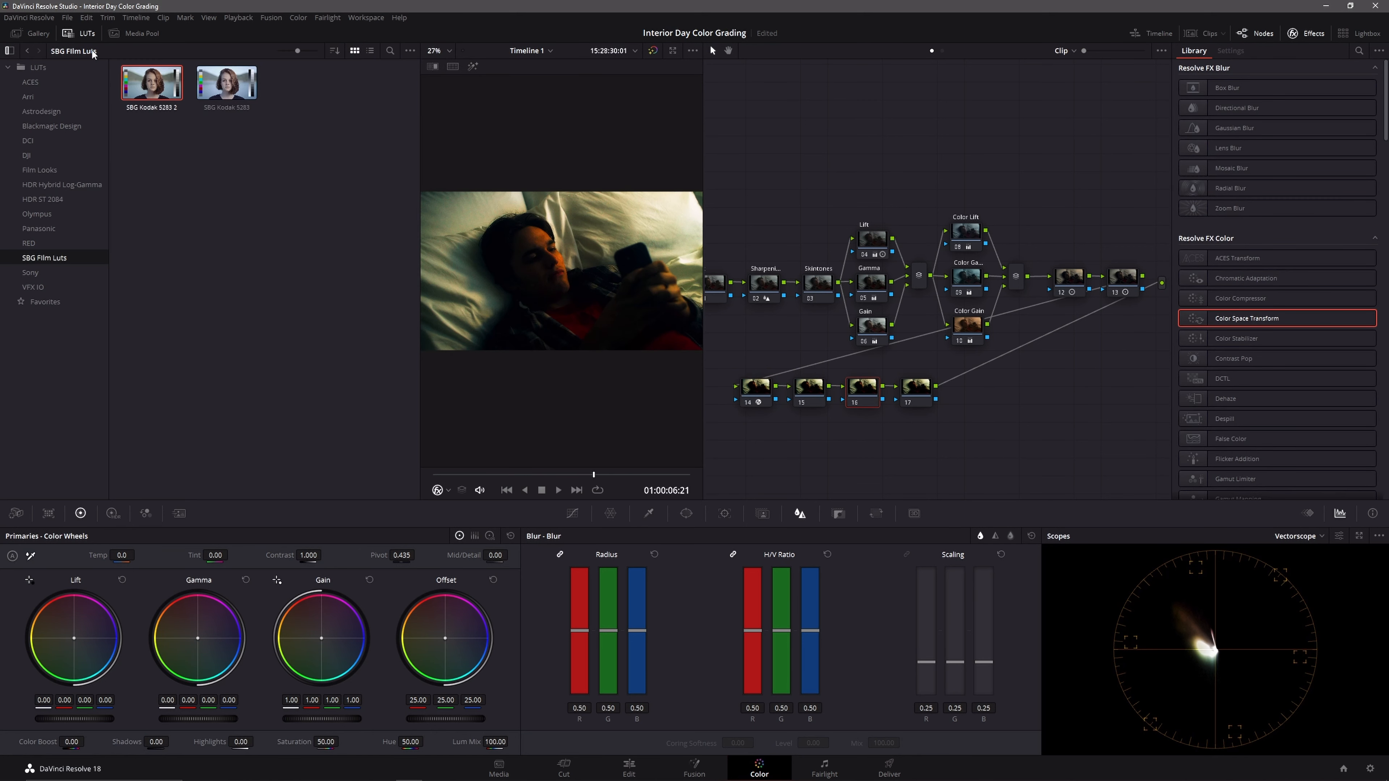
pyautogui.moveTo(174, 77); pyautogui.dragTo(873, 408)
# Step: Apply a Color Space Transform to node 17 with Rec.709 input color space and Gamma 2.2 input gamma
pyautogui.click(916, 387)
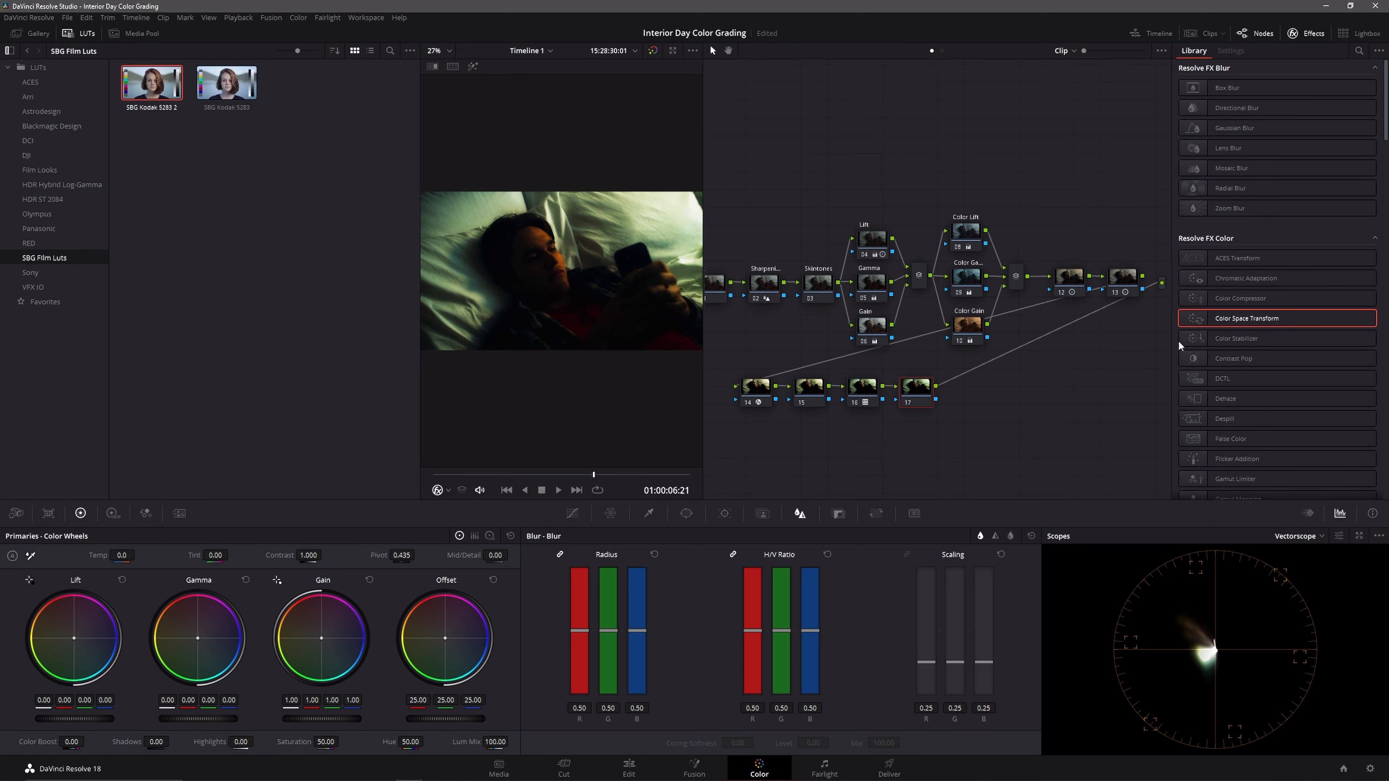
pyautogui.moveTo(1252, 319); pyautogui.dragTo(911, 383)
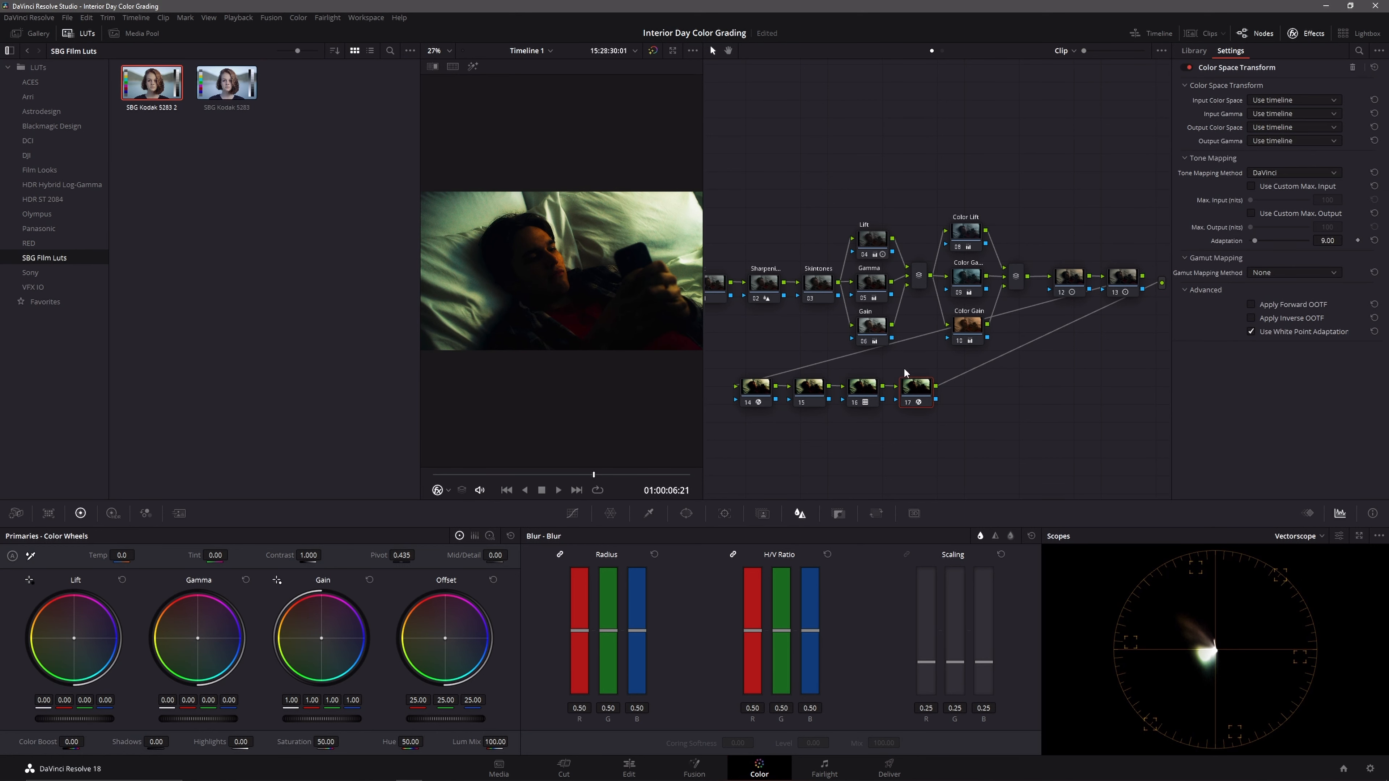
pyautogui.click(82, 34)
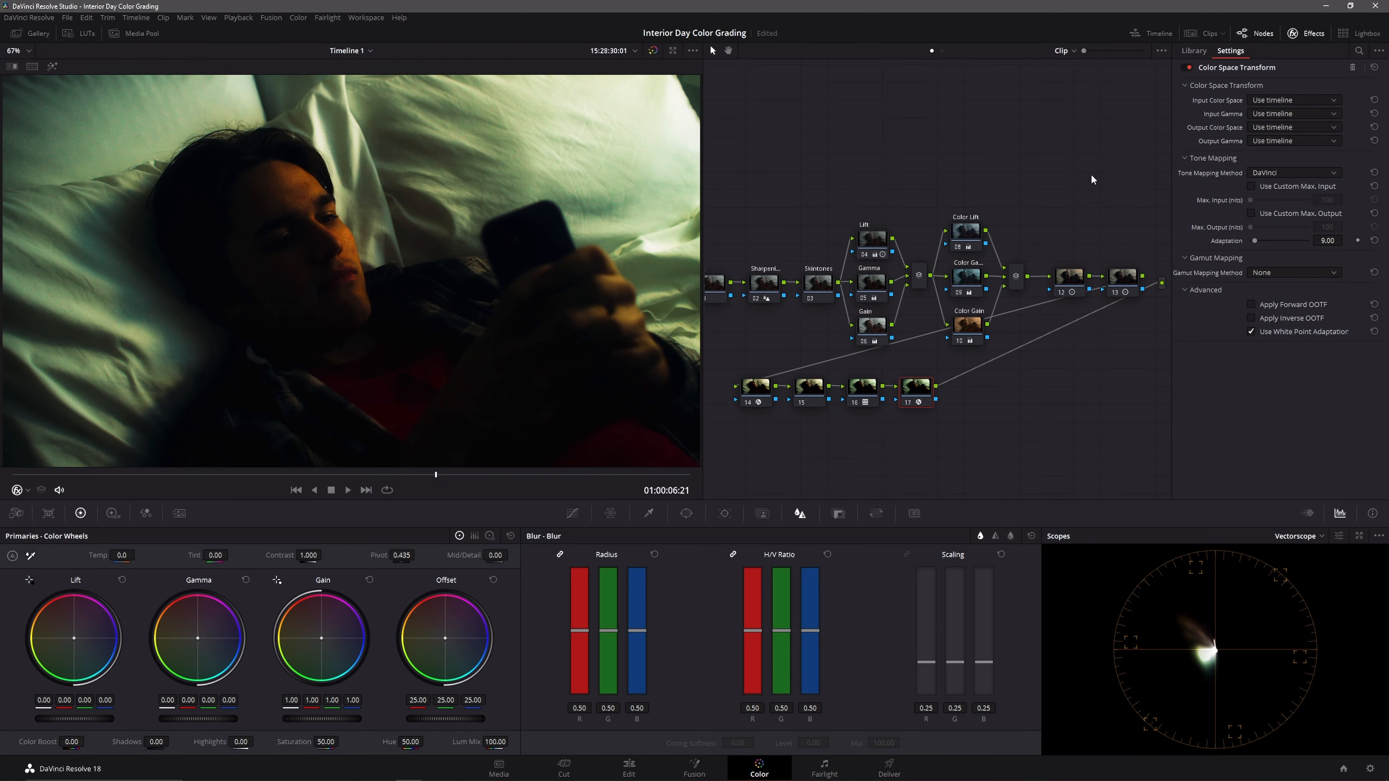
pyautogui.click(1277, 101)
pyautogui.press('r')
pyautogui.click(1265, 220)
pyautogui.click(1278, 111)
pyautogui.scroll(-5, 1296, 161)
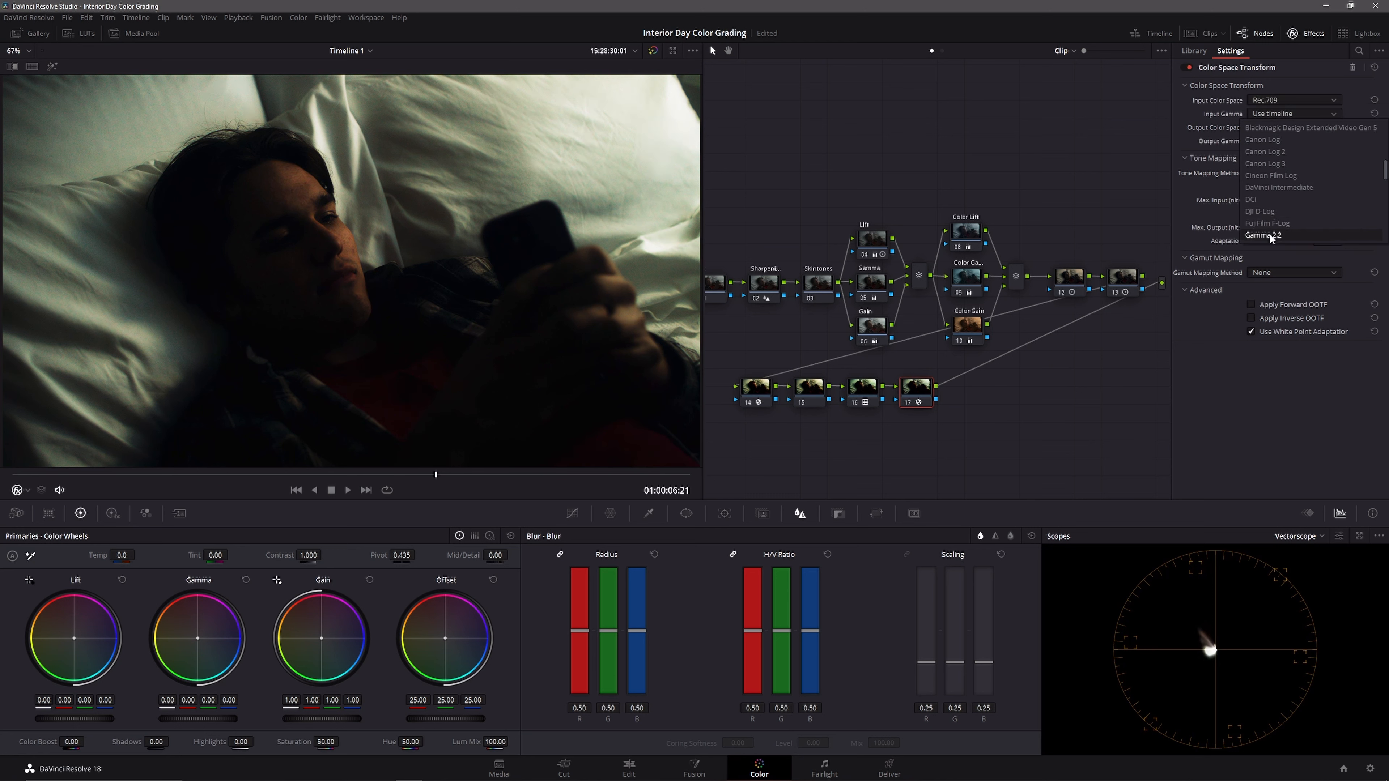
pyautogui.click(1271, 236)
# Step: Set the node 17 transform's output to DaVinci Wide Gamut and DaVinci Intermediate, and close the effects library
pyautogui.click(1281, 129)
pyautogui.scroll(-3, 1285, 146)
pyautogui.click(1282, 235)
pyautogui.click(1280, 140)
pyautogui.click(1287, 203)
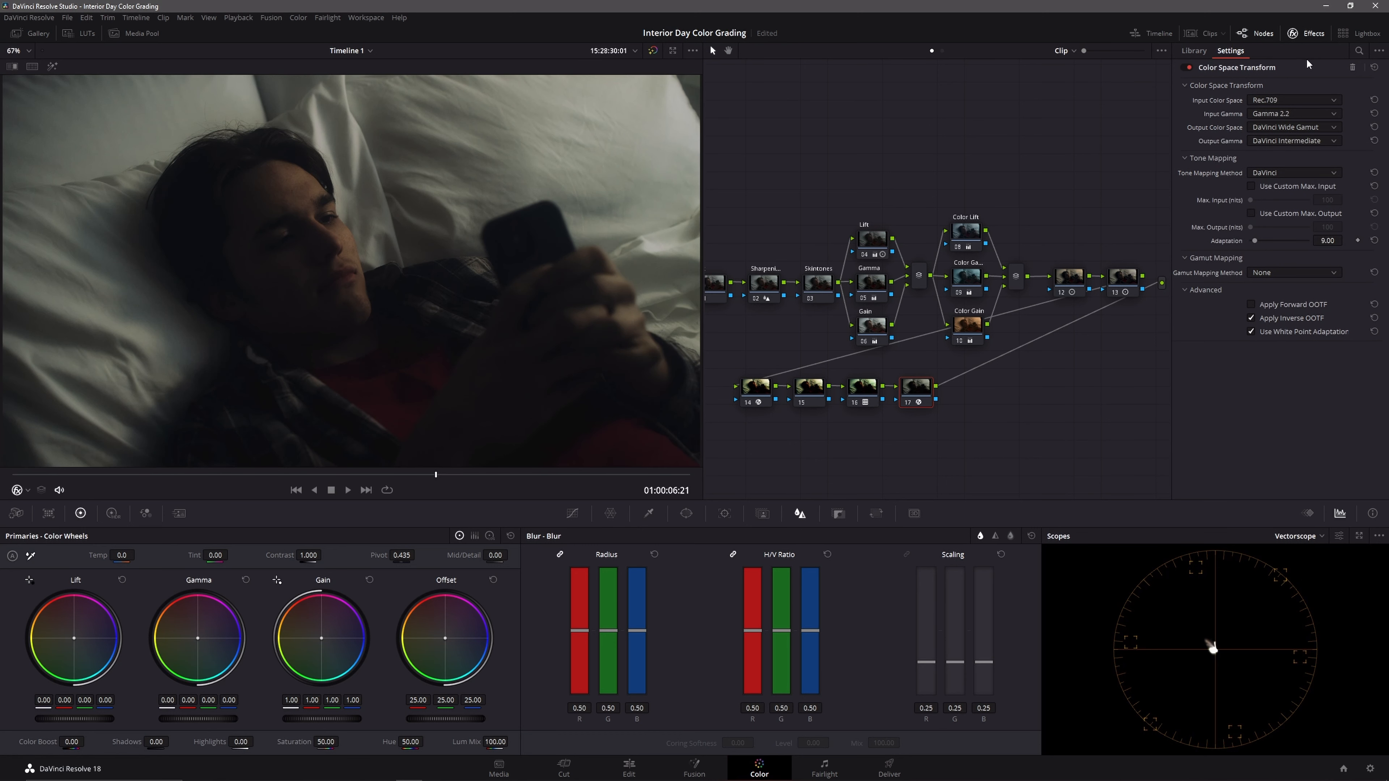
pyautogui.click(1308, 36)
# Step: Add a serial node after node 17 and set its color space to HSV
pyautogui.rightClick(964, 391)
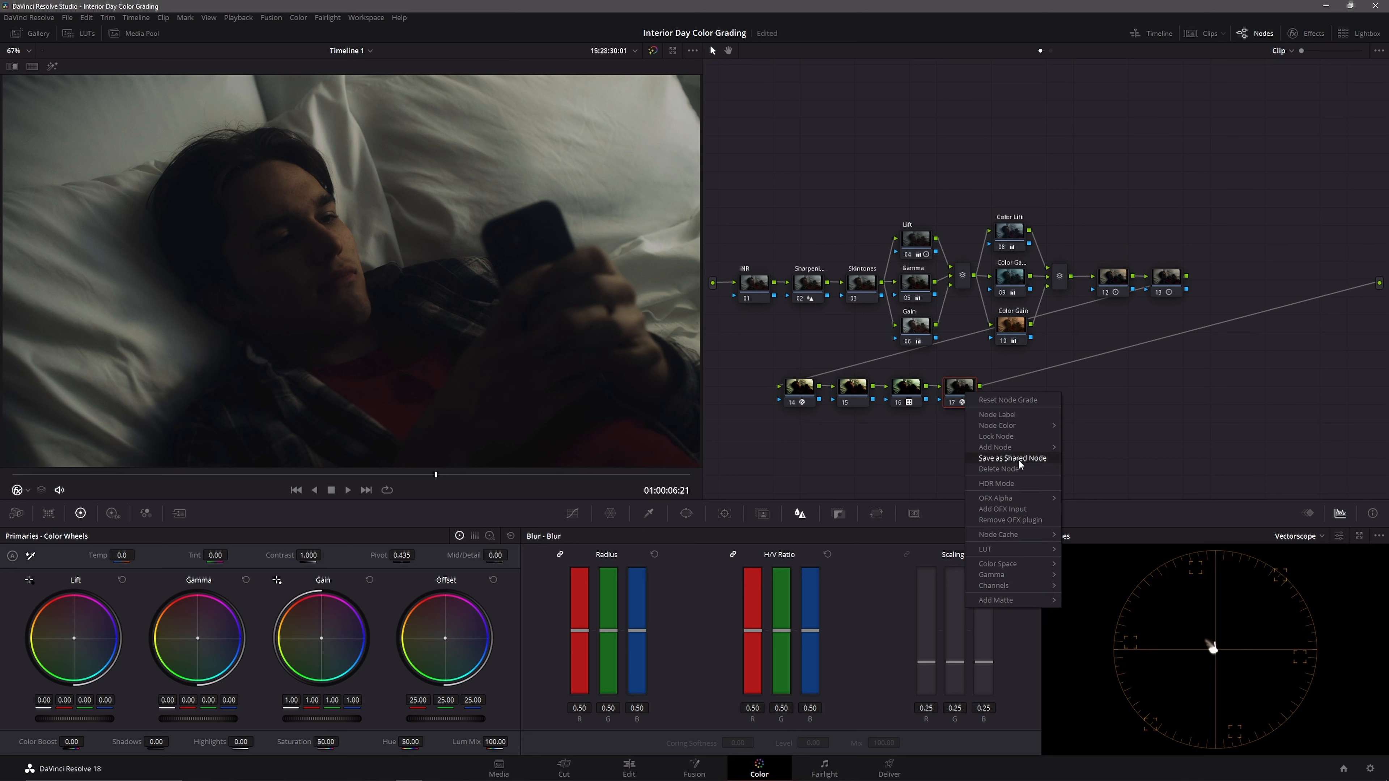
pyautogui.moveTo(1026, 449)
pyautogui.click(1077, 446)
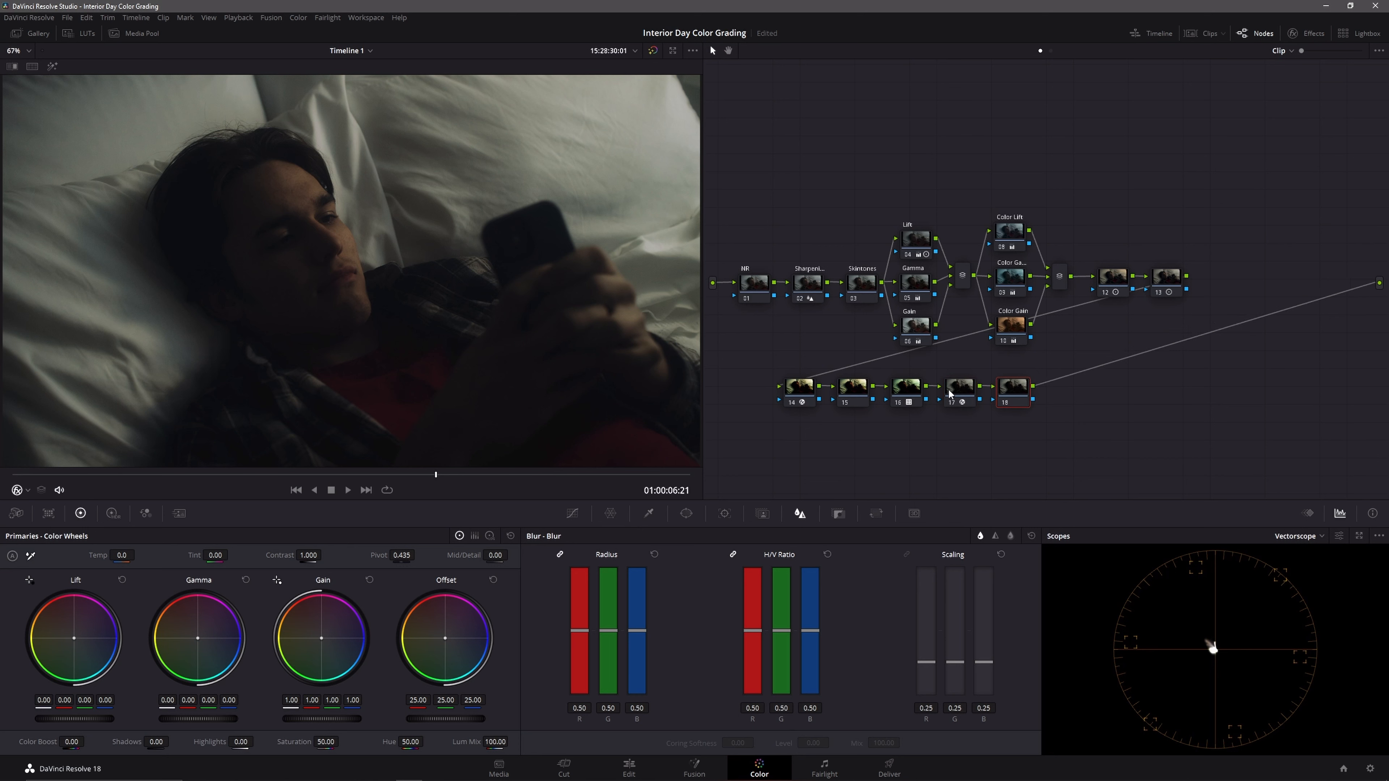
pyautogui.rightClick(1020, 400)
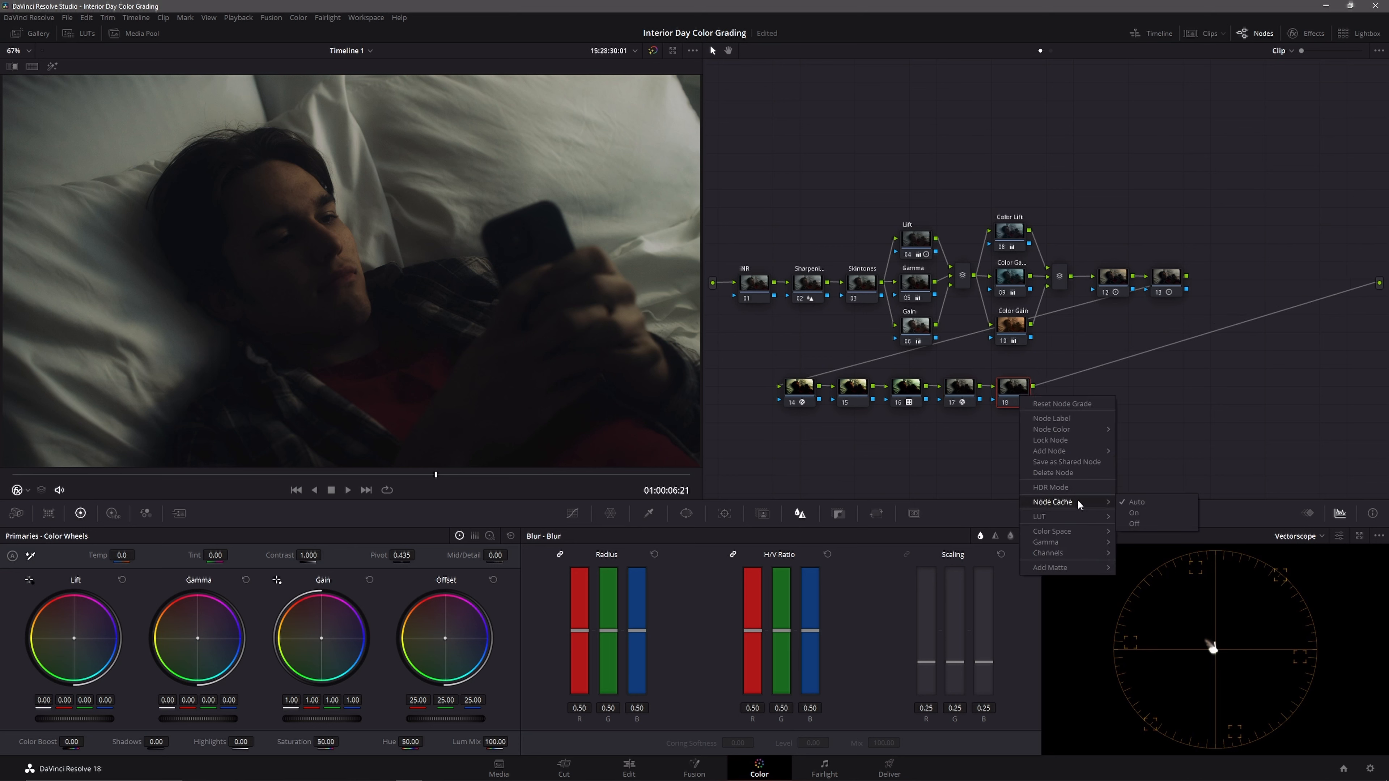
pyautogui.moveTo(1081, 539)
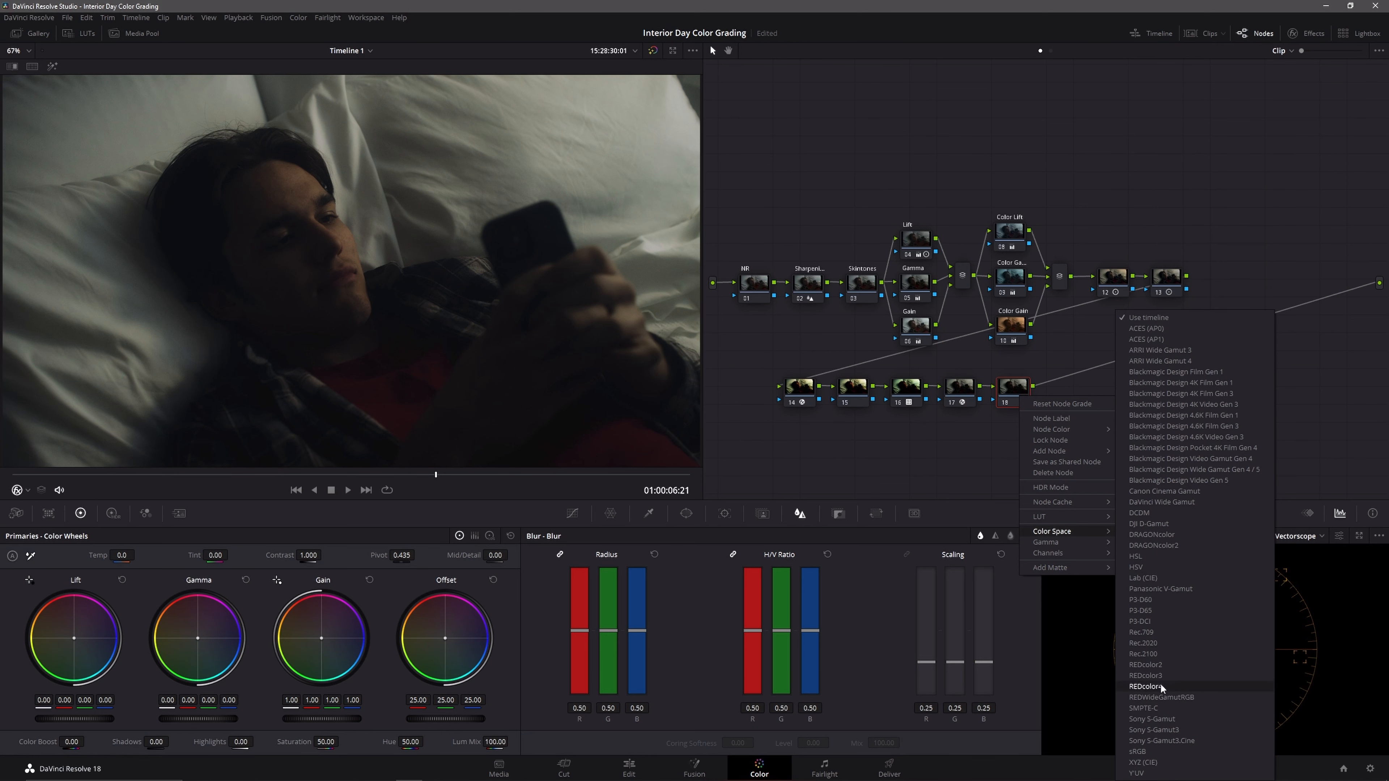
pyautogui.click(1164, 564)
# Step: Disable channels 1 and 3 on node 18 and raise its master Offset to boost saturation
pyautogui.rightClick(1013, 399)
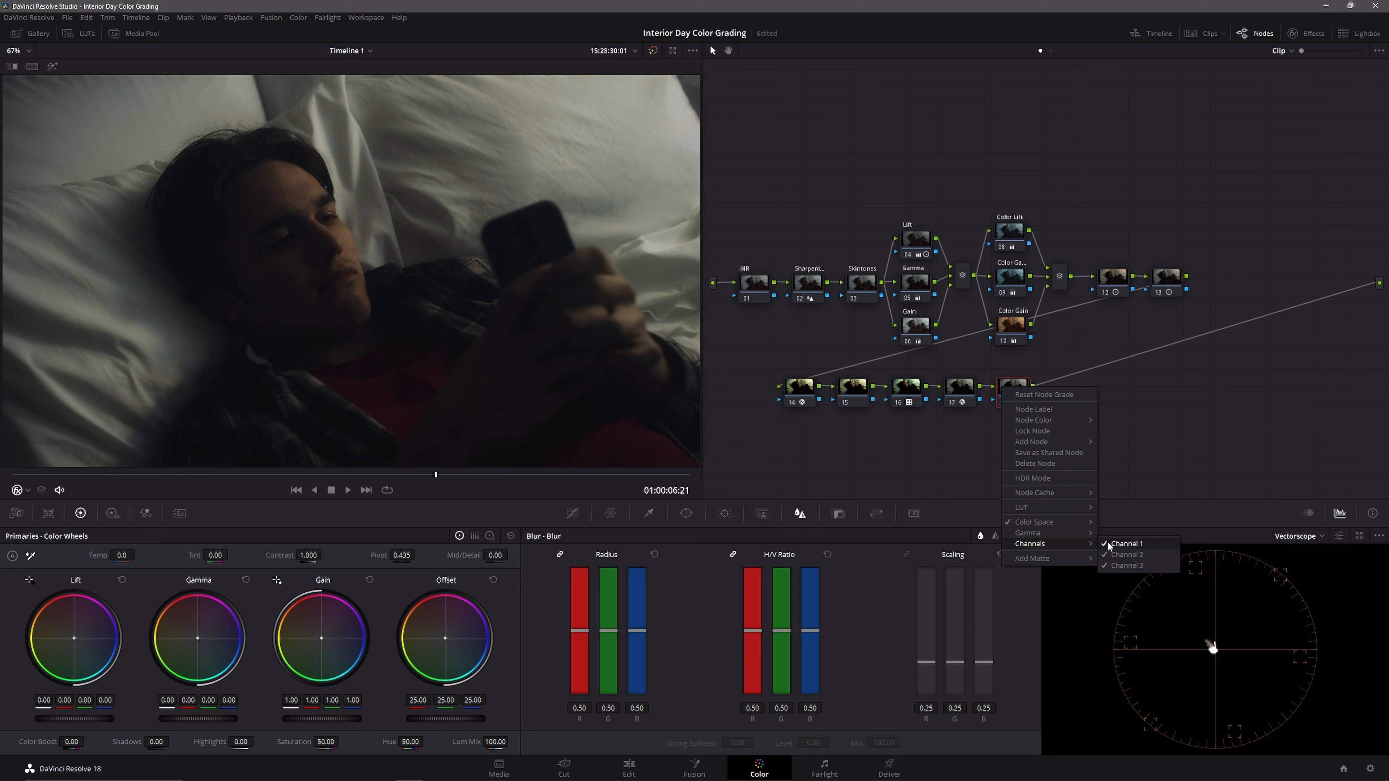
pyautogui.click(1107, 542)
pyautogui.rightClick(1027, 403)
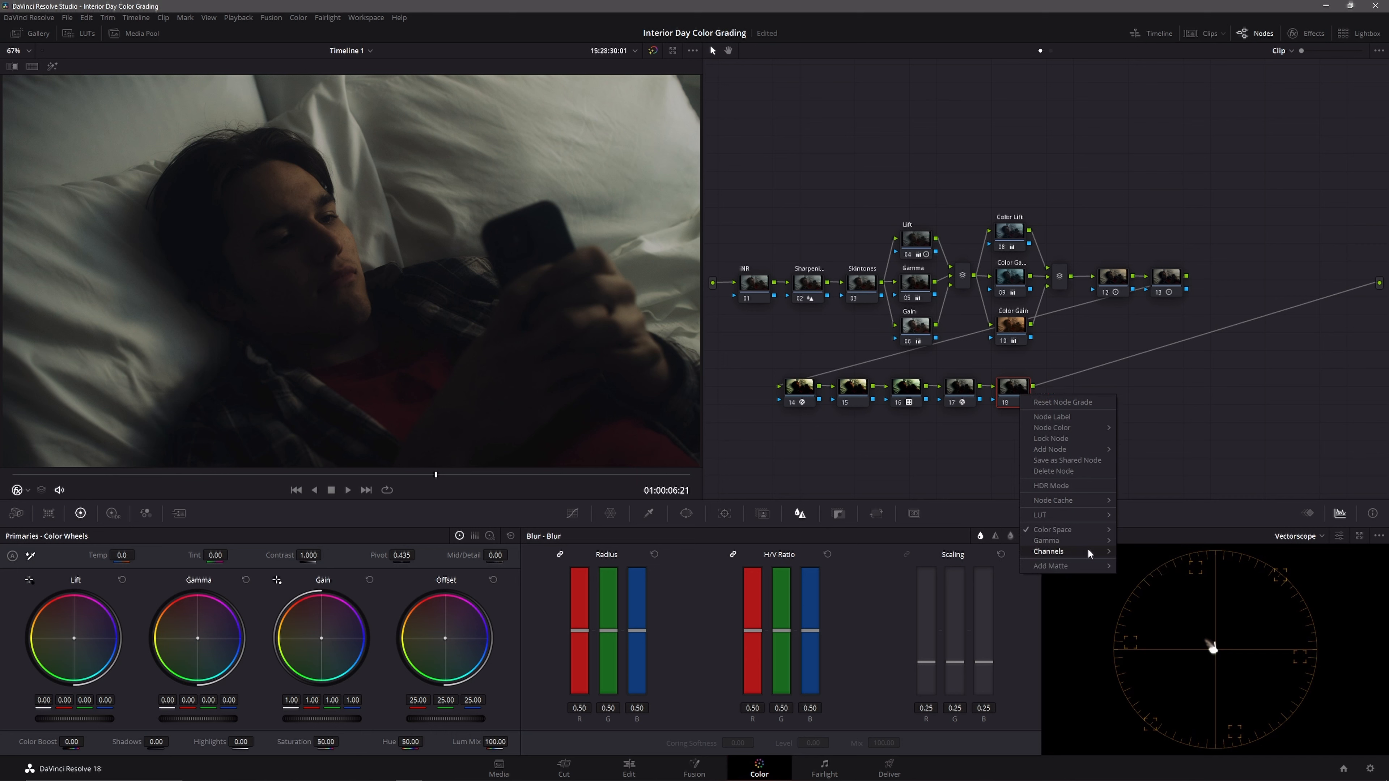
pyautogui.click(1139, 571)
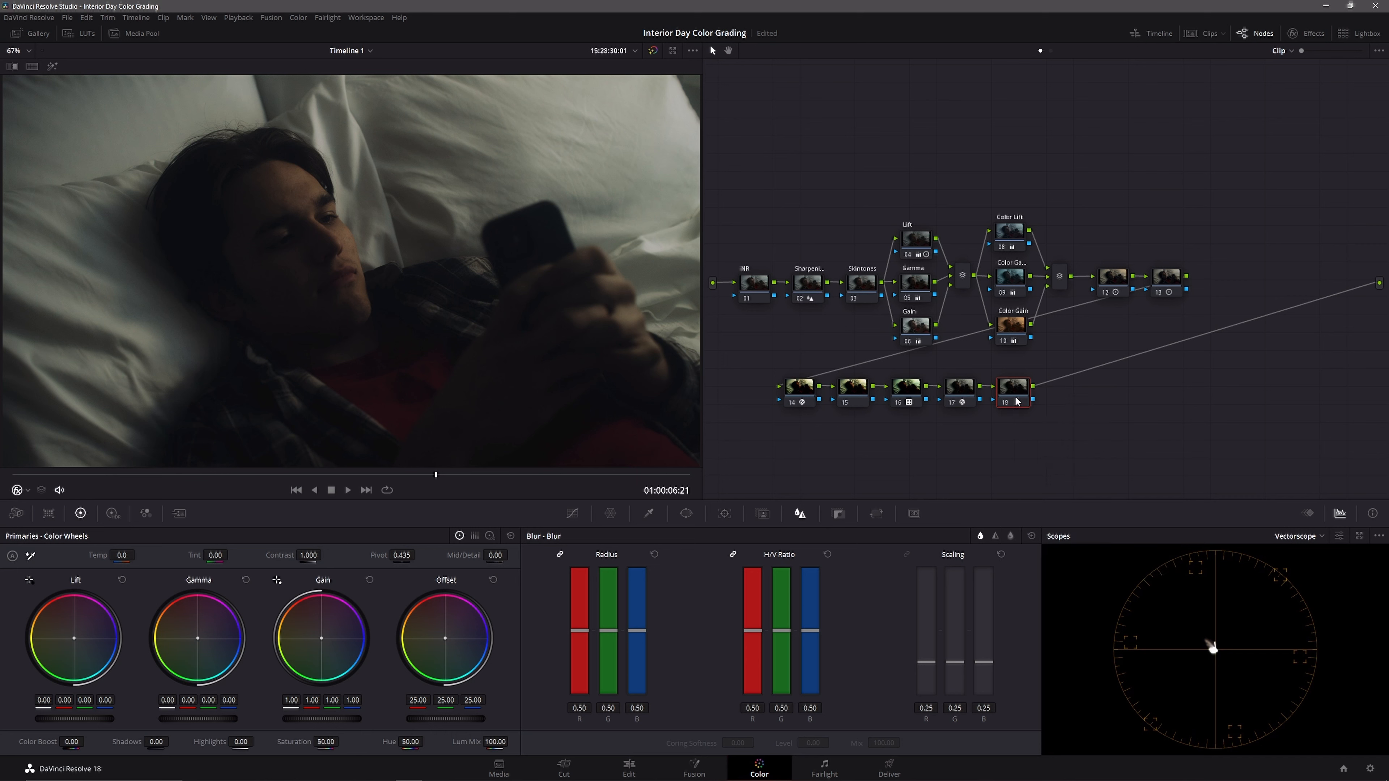
pyautogui.moveTo(446, 719); pyautogui.dragTo(481, 719)
# Step: Save the project, raise node 15's Offset to 31.60 and shift its color balance slightly toward blue
pyautogui.click(856, 388)
pyautogui.hotkey('ctrl', 's')
pyautogui.moveTo(446, 719); pyautogui.dragTo(471, 719)
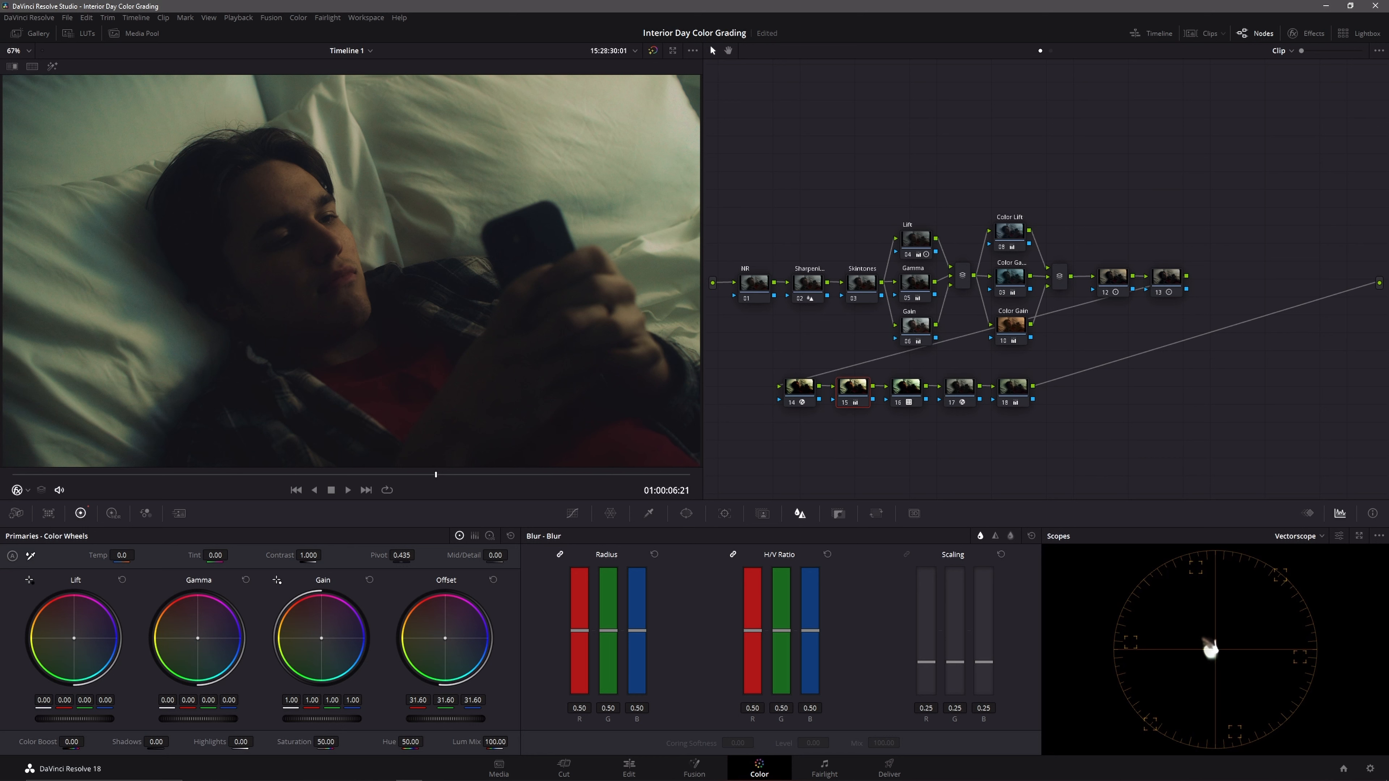
pyautogui.moveTo(446, 640); pyautogui.dragTo(451, 640)
# Step: Add a serial node after node 18, set its low range to 0.273 and tint its log shadows slightly red
pyautogui.click(1020, 384)
pyautogui.hotkey('alt', 's')
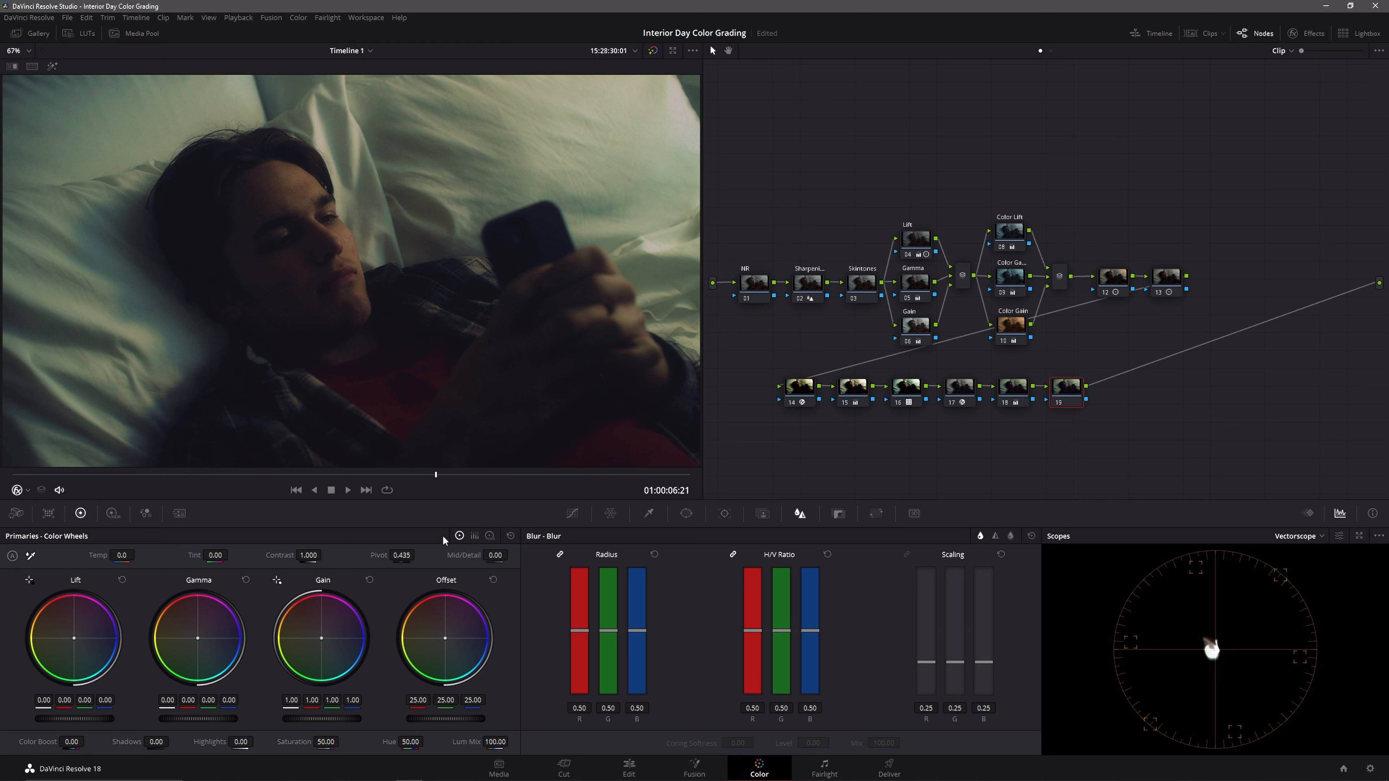
pyautogui.click(489, 535)
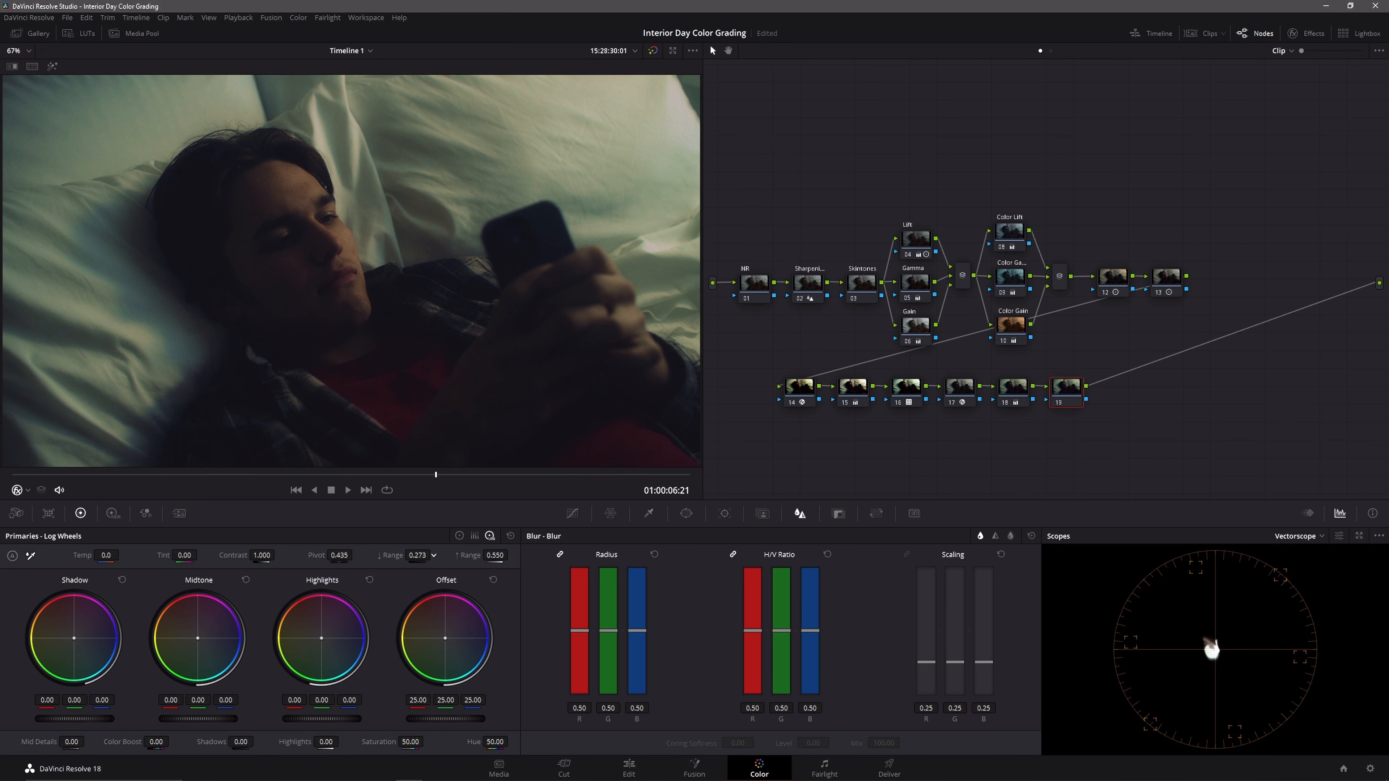
pyautogui.moveTo(73, 641); pyautogui.dragTo(73, 638)
pyautogui.moveTo(73, 637); pyautogui.dragTo(73, 637)
# Step: Apply noise reduction to the NR node through its motion effects and adjust the threshold
pyautogui.click(769, 294)
pyautogui.click(180, 514)
pyautogui.click(72, 632)
pyautogui.click(101, 597)
pyautogui.click(96, 628)
pyautogui.moveTo(58, 662); pyautogui.dragTo(94, 661)
# Step: Grab a still of the graded frame
pyautogui.moveTo(750, 95); pyautogui.dragTo(1159, 437)
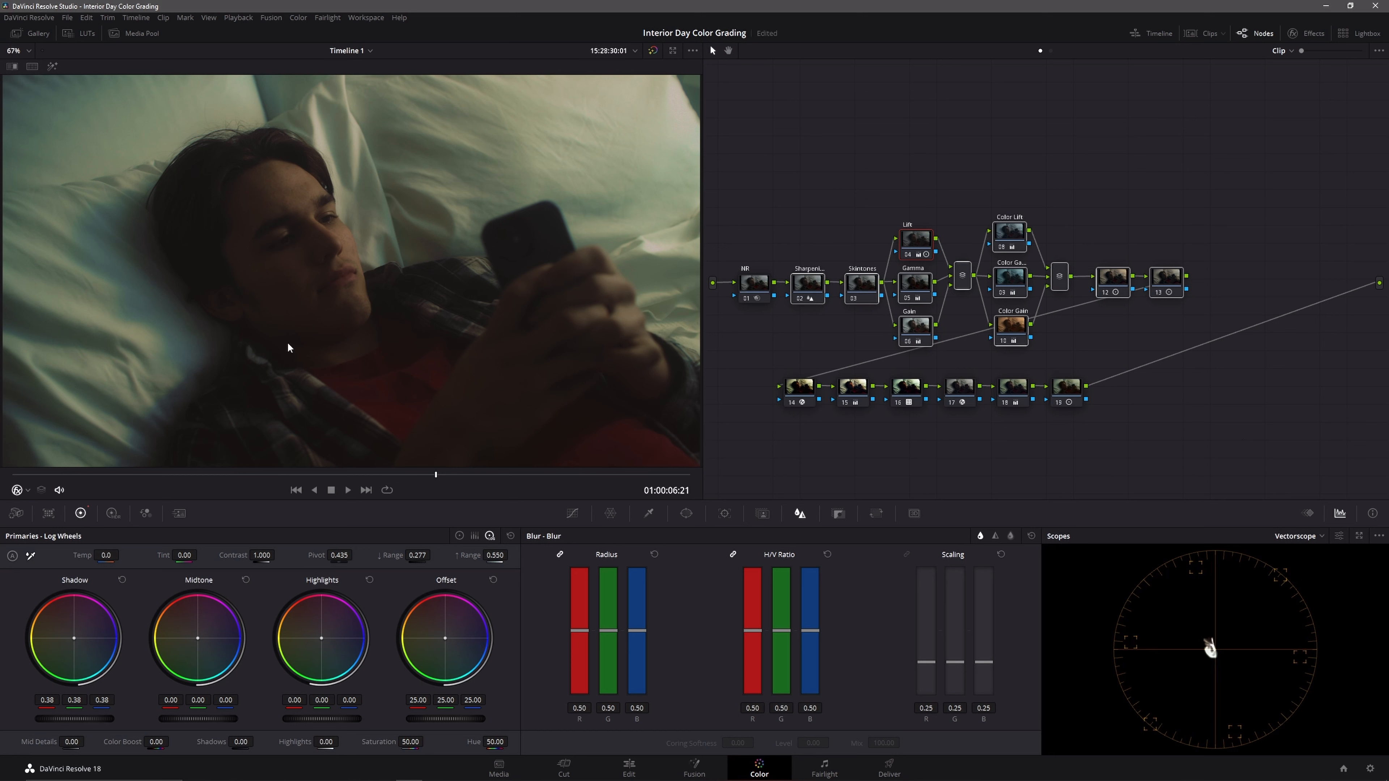
pyautogui.click(1152, 422)
pyautogui.rightClick(387, 225)
pyautogui.click(401, 236)
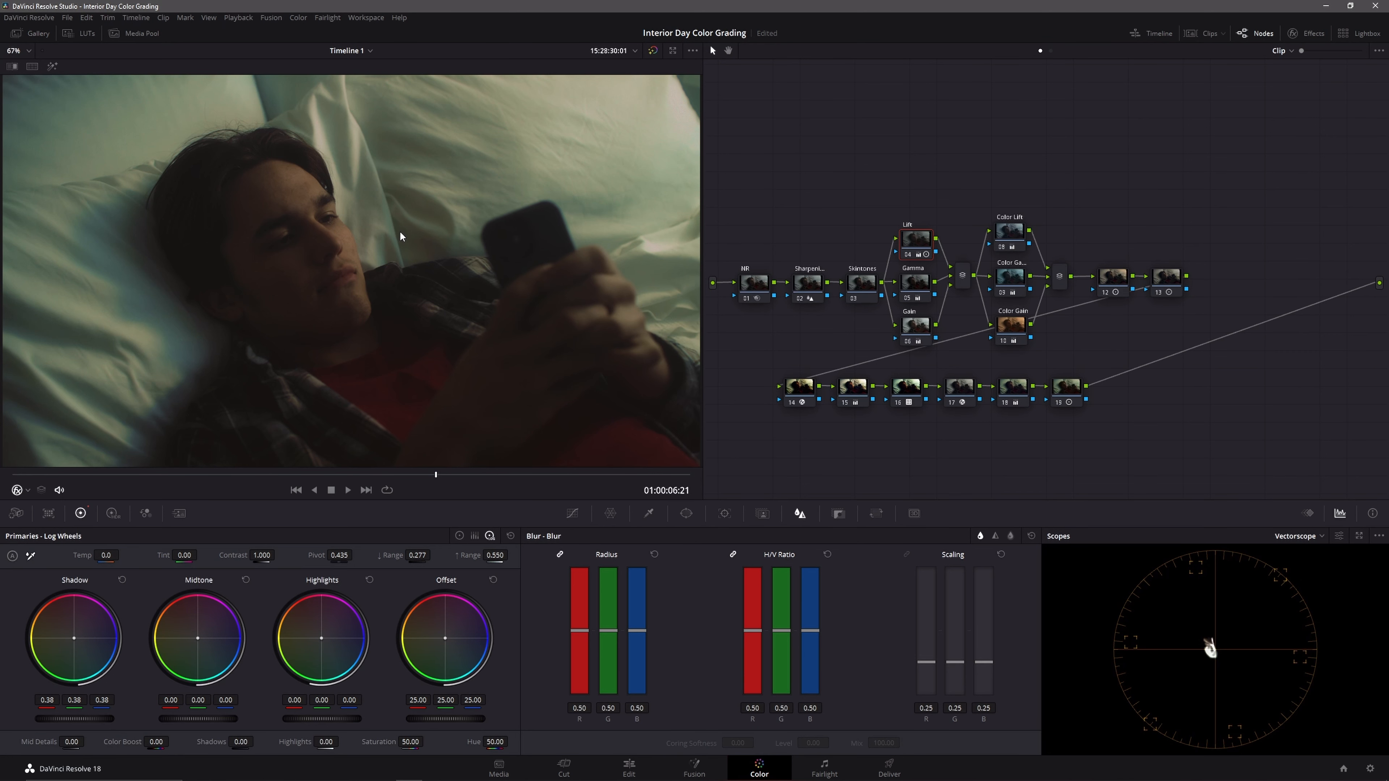
# Step: Export the grabbed still from the gallery
pyautogui.click(16, 33)
pyautogui.rightClick(47, 90)
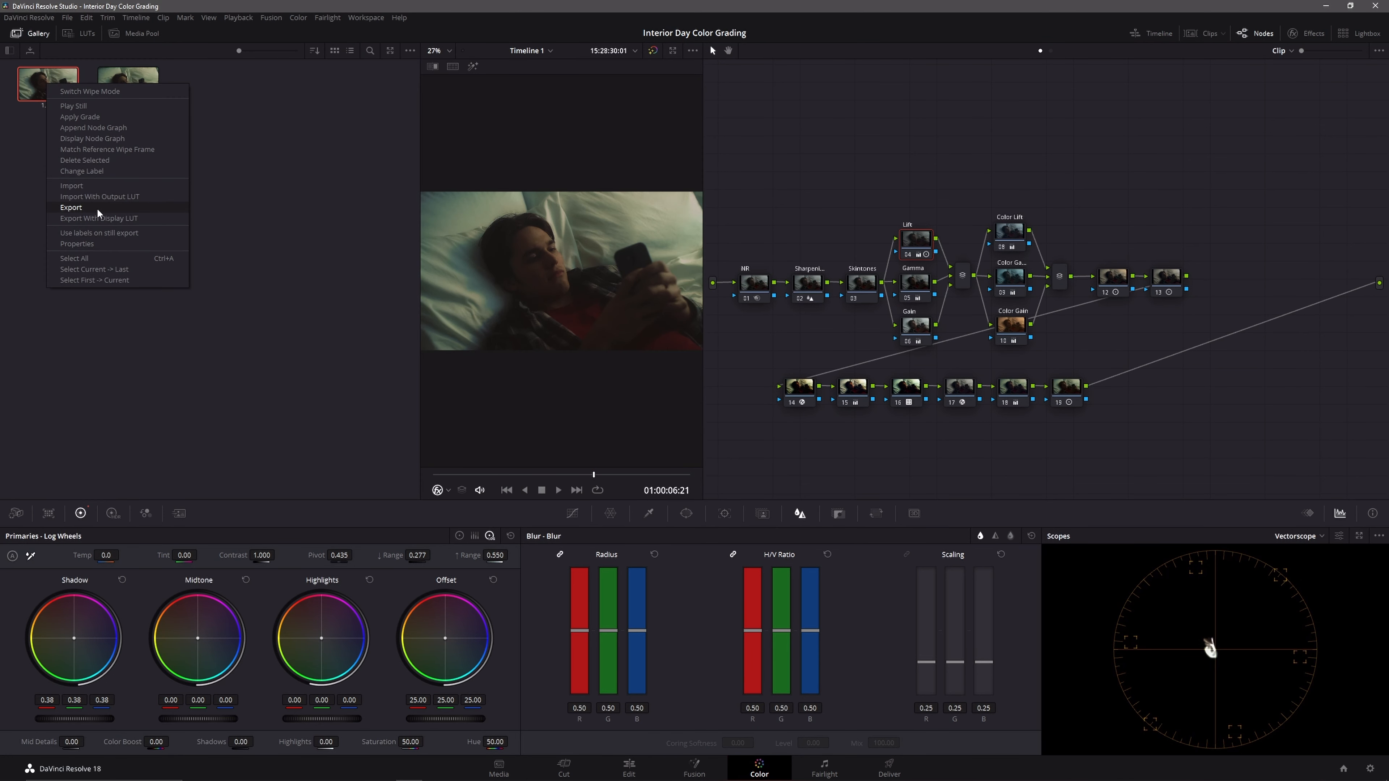